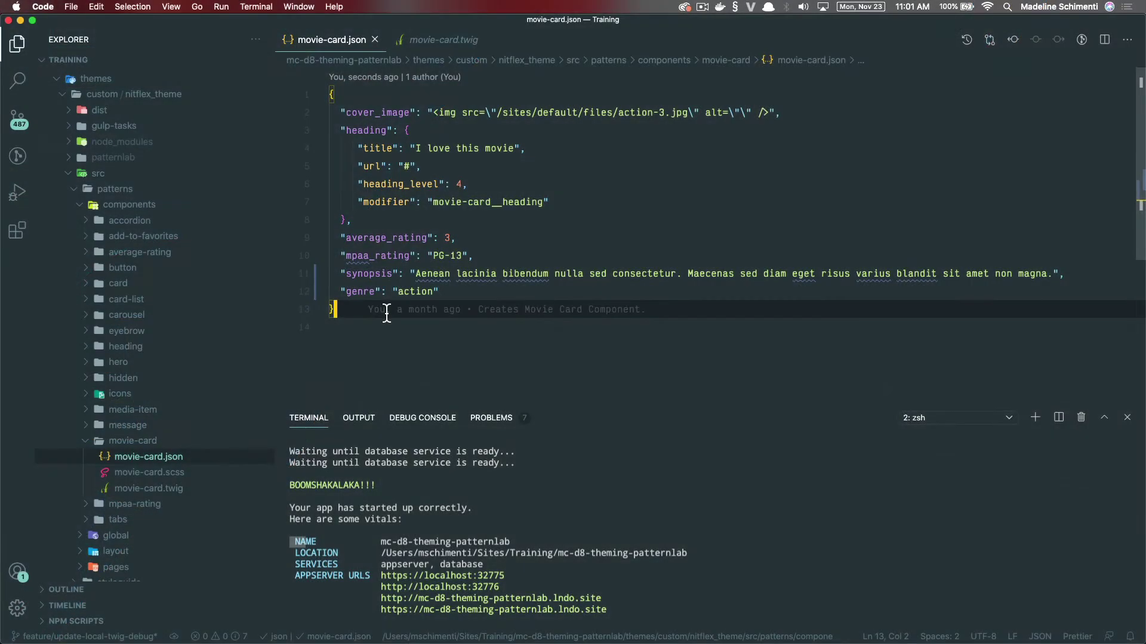
Step: Add a Movie content type described for the Movie List, with its title labelled 'Movie Title'
drag(360, 300, 314, 99)
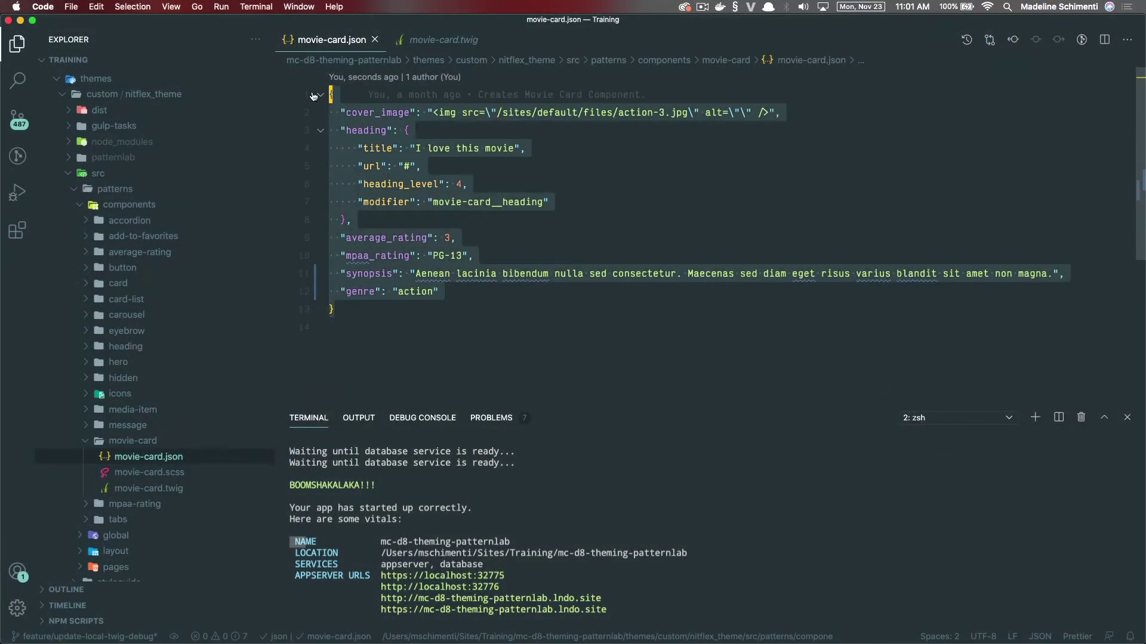
click(504, 301)
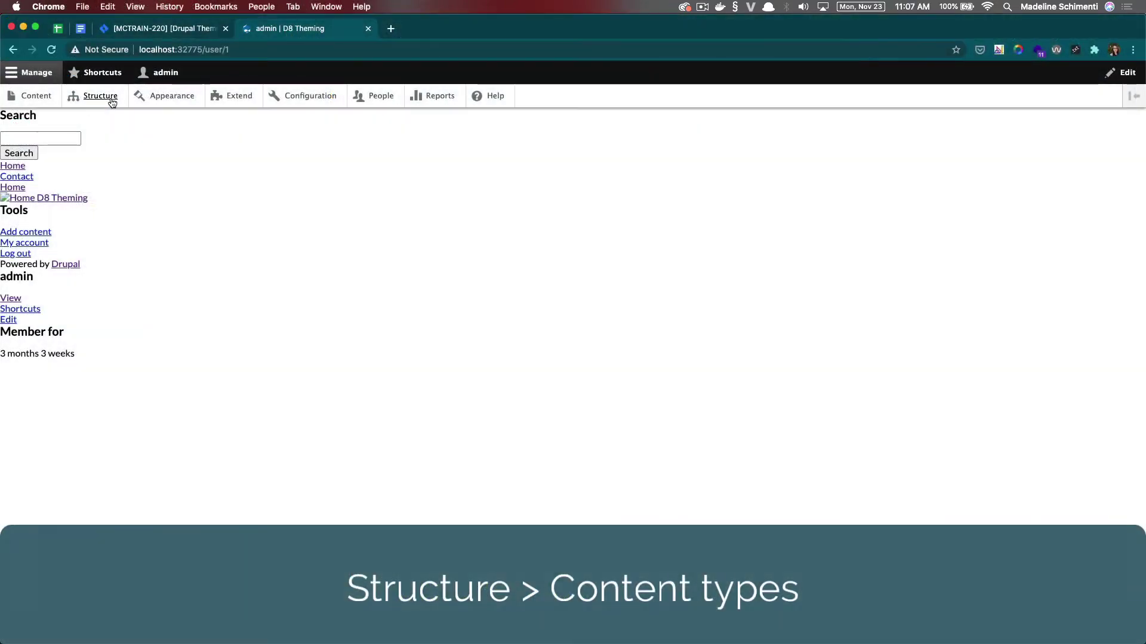
click(110, 100)
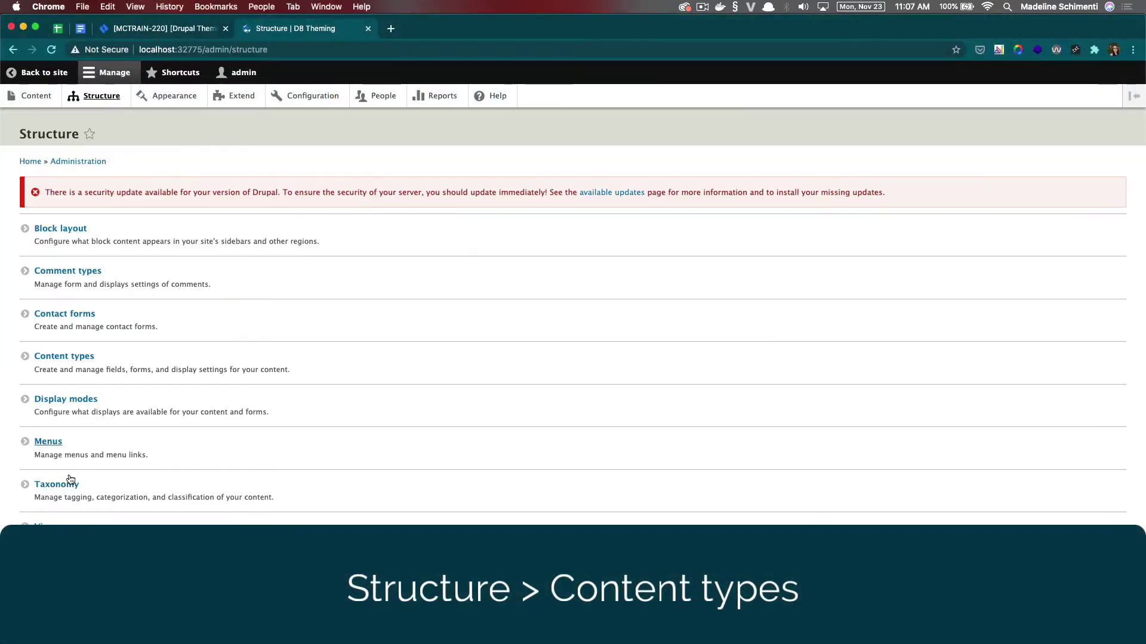
click(70, 354)
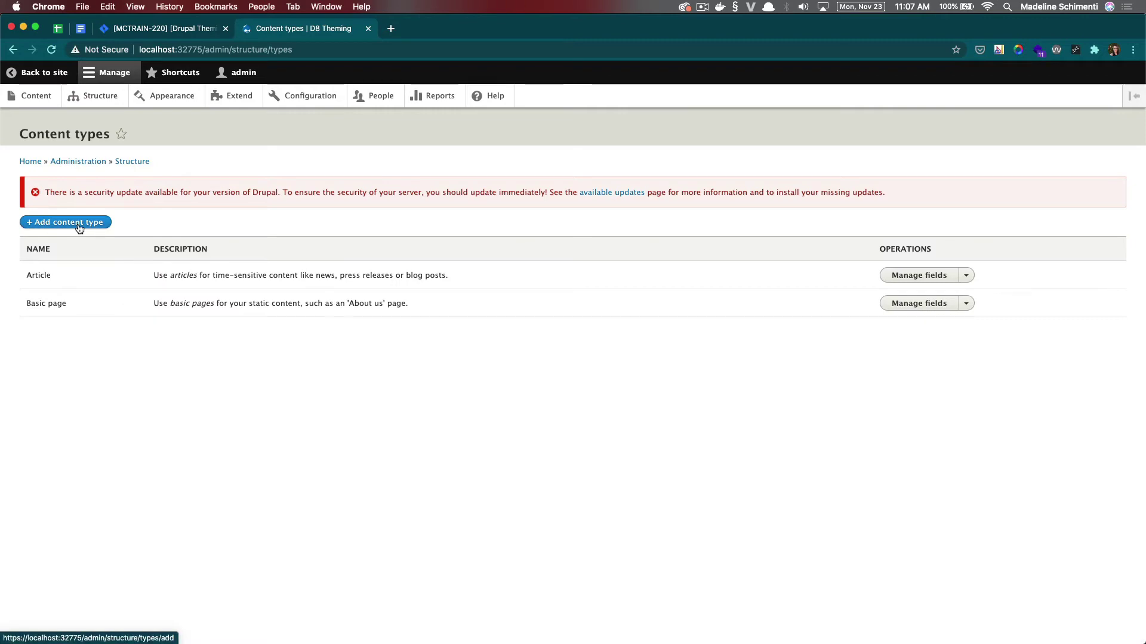
click(79, 229)
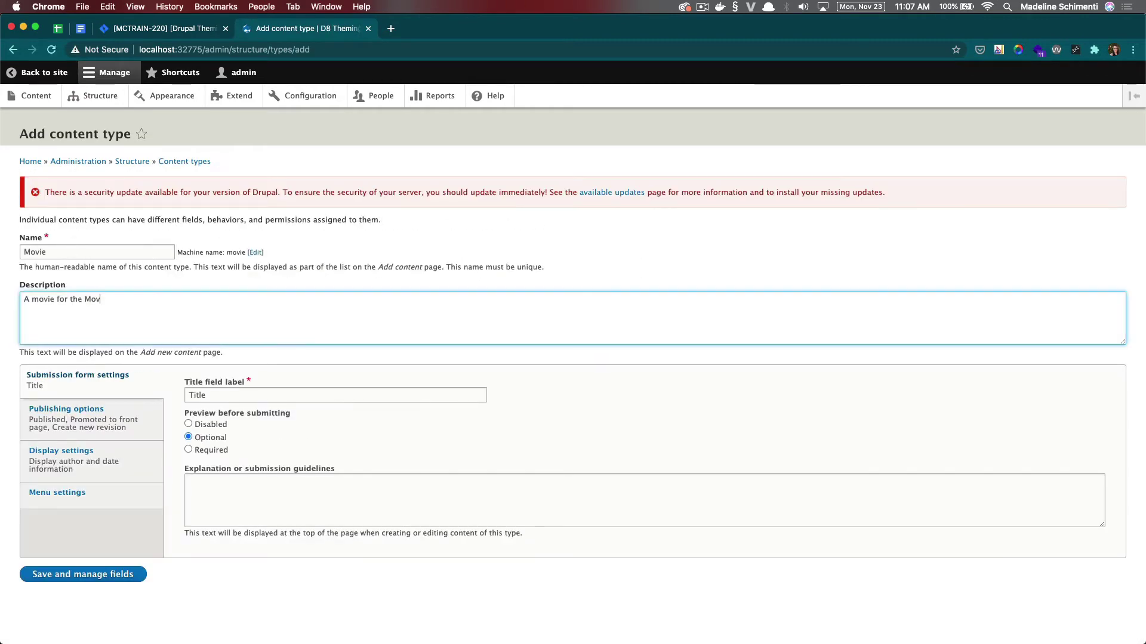
text(List.)
click(188, 394)
text(Movie)
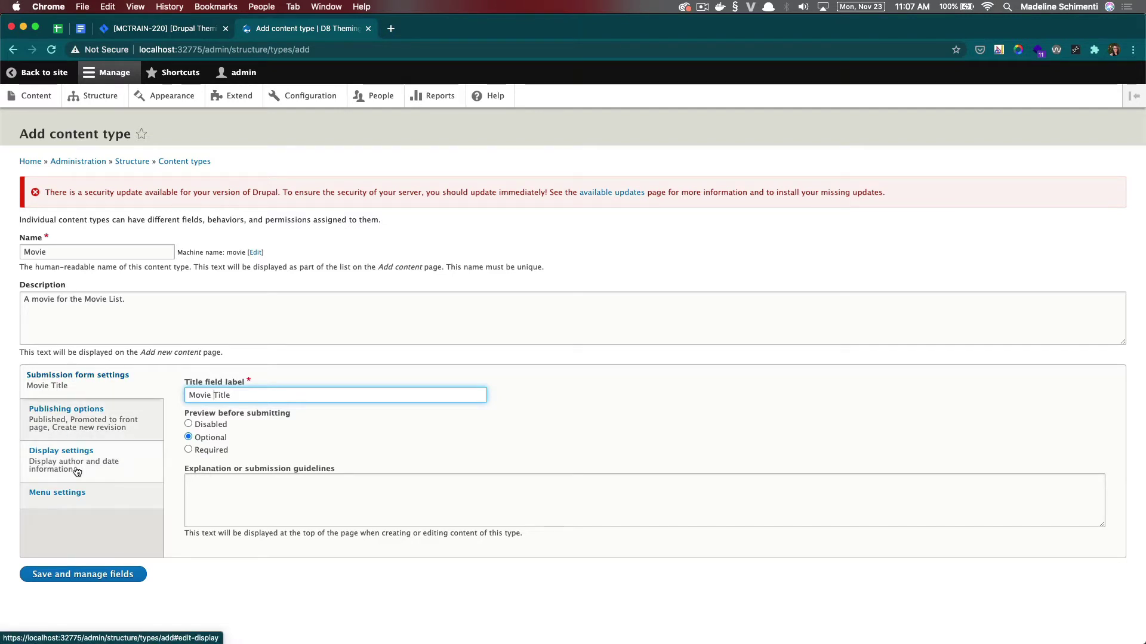
click(116, 576)
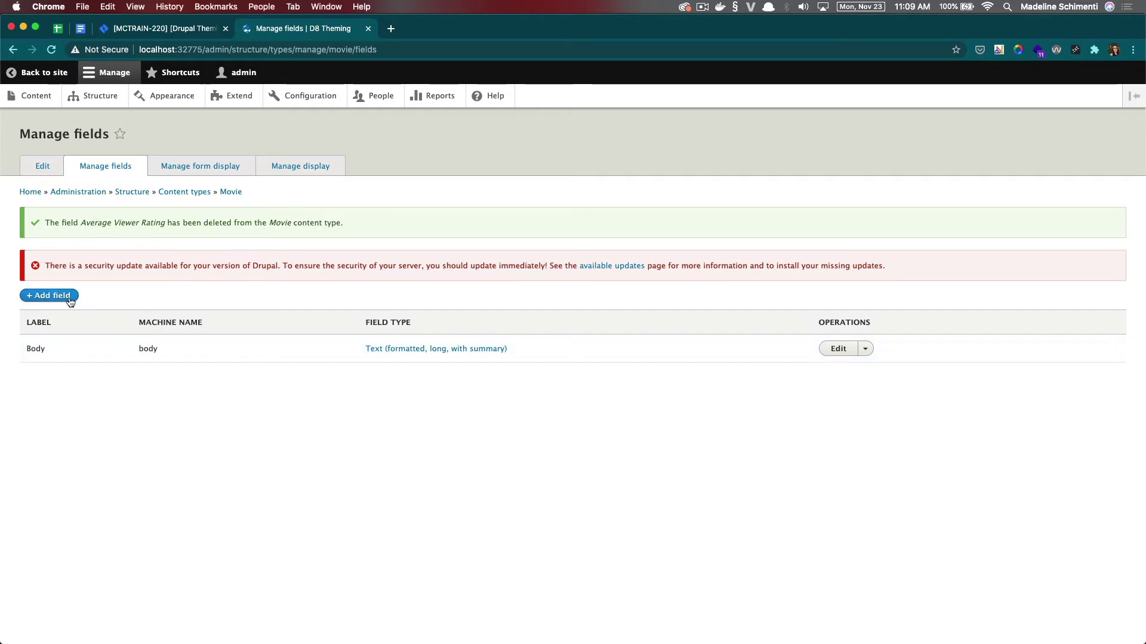
Step: Add an Image field labelled 'Cover Image' to Movie, keeping default storage and field settings
click(36, 295)
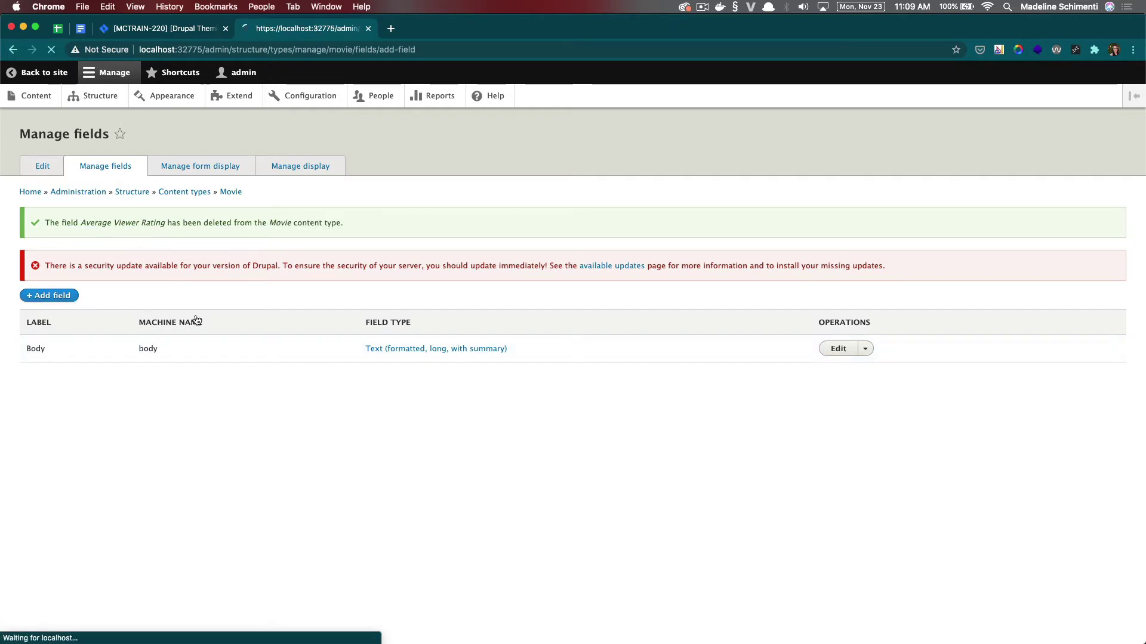
click(126, 240)
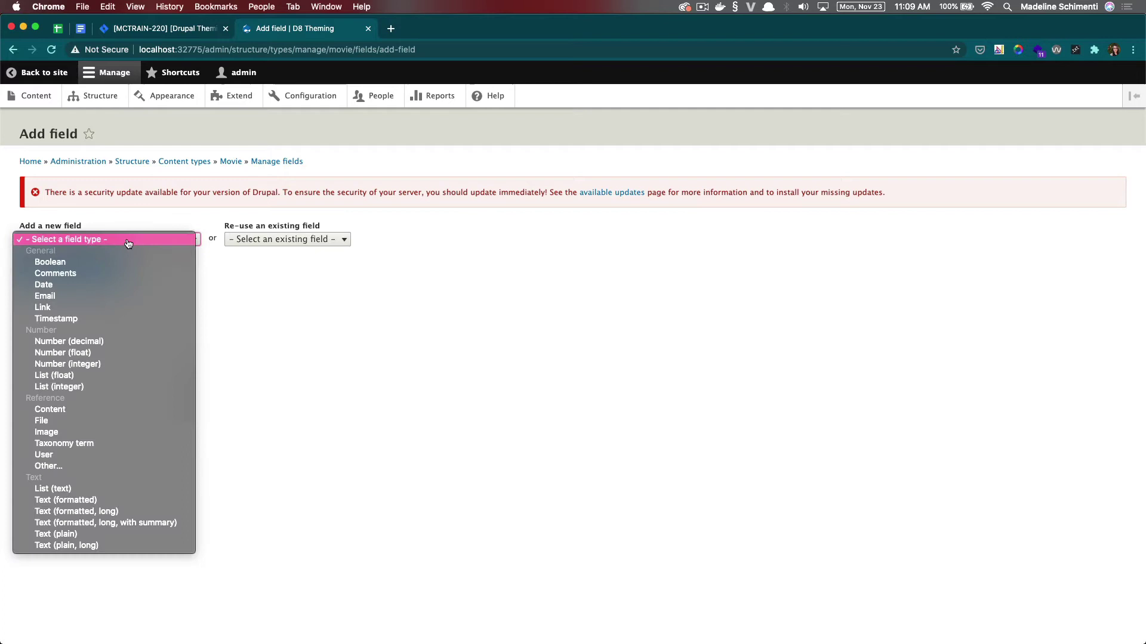
click(77, 432)
text(Cover Image)
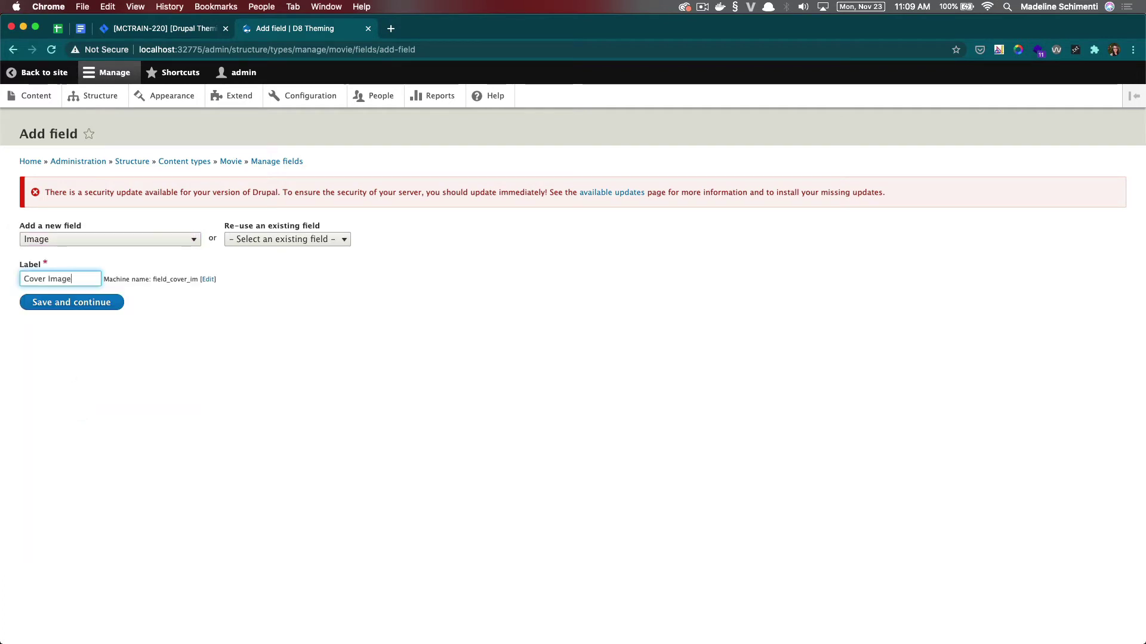
click(65, 310)
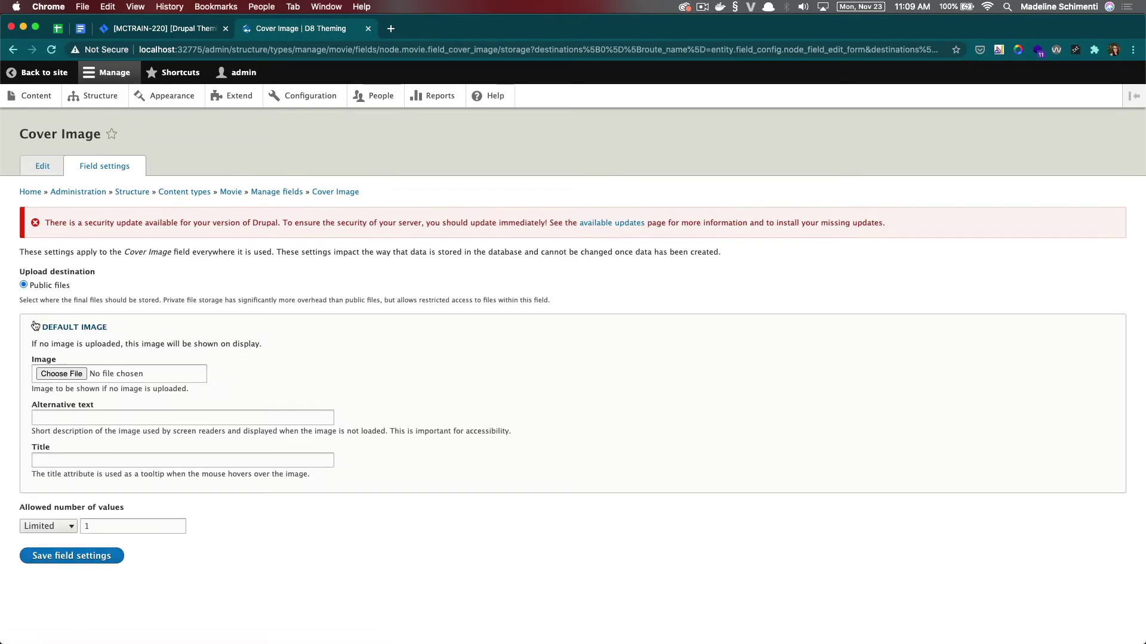
click(89, 559)
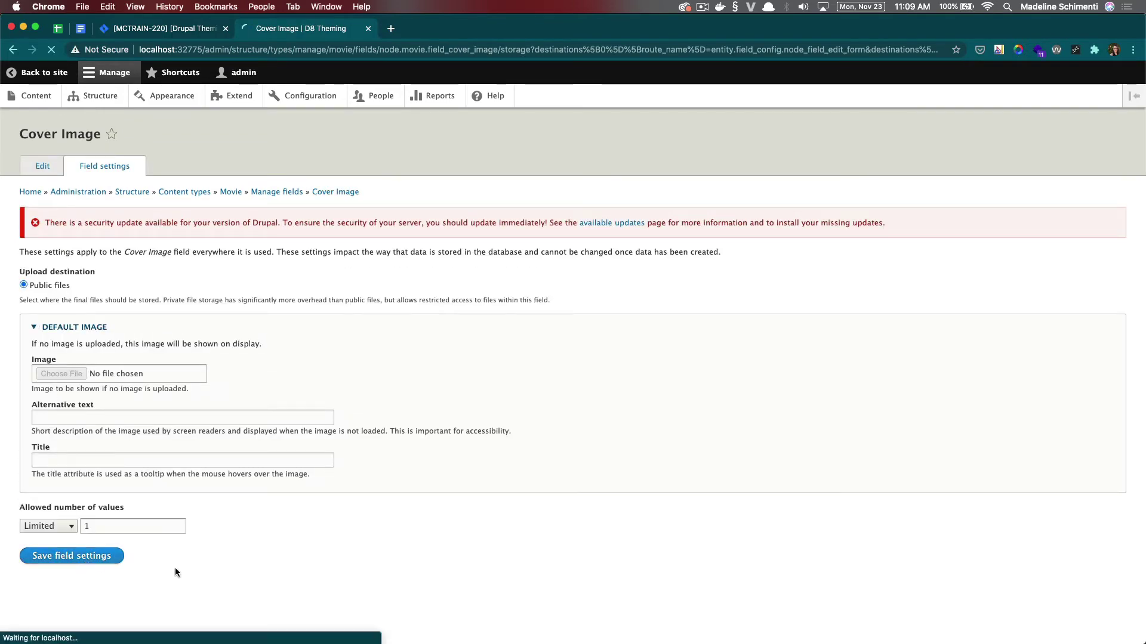
scroll(81, 401, down, 5)
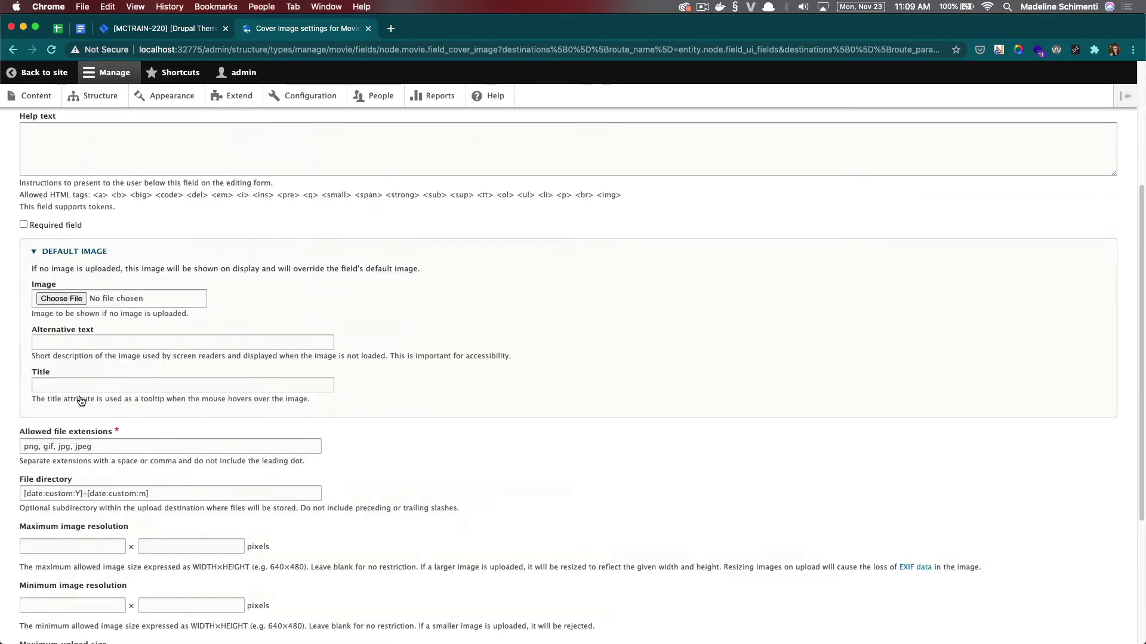
scroll(82, 401, down, 3)
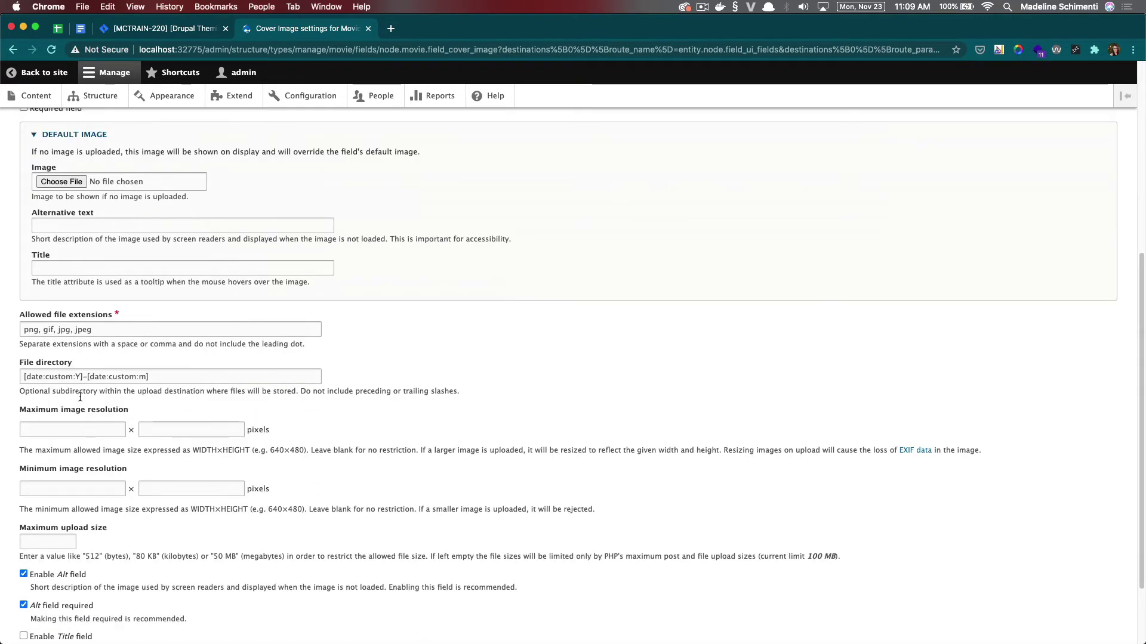
scroll(80, 397, down, 2)
click(60, 600)
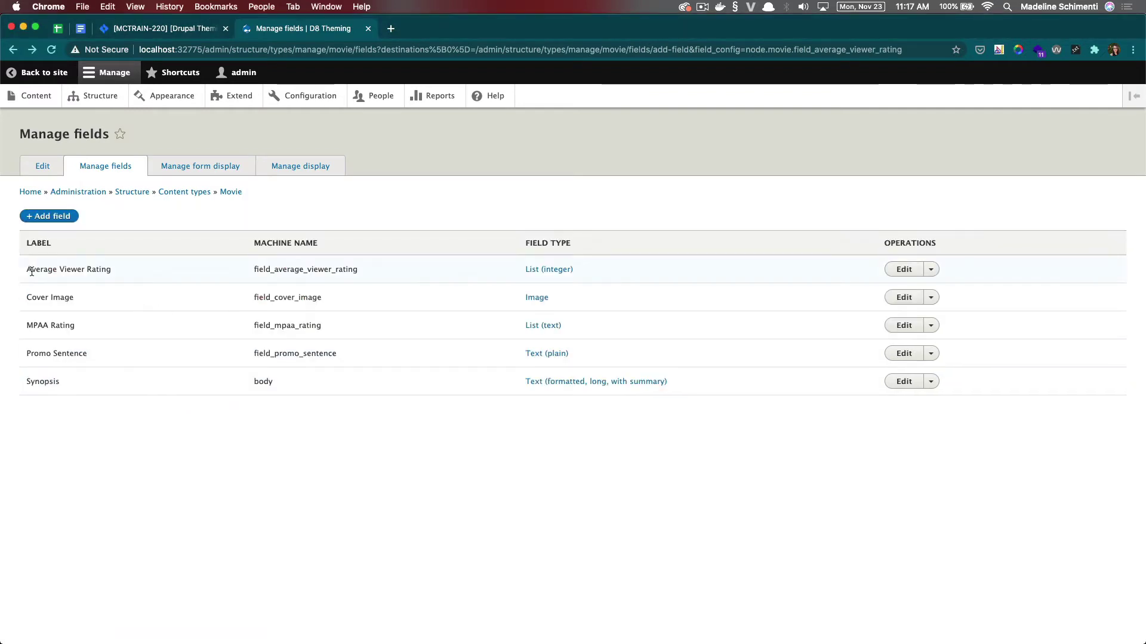
Step: Review the Average Viewer Rating field's allowed values, 1 to 5
drag(26, 269, 133, 274)
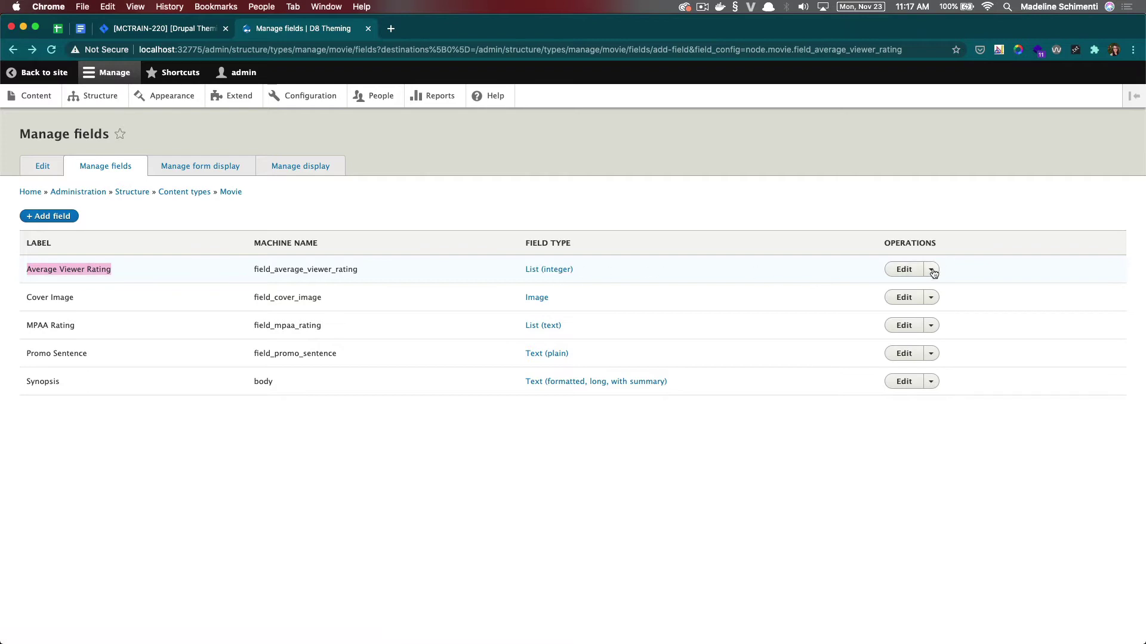
click(902, 269)
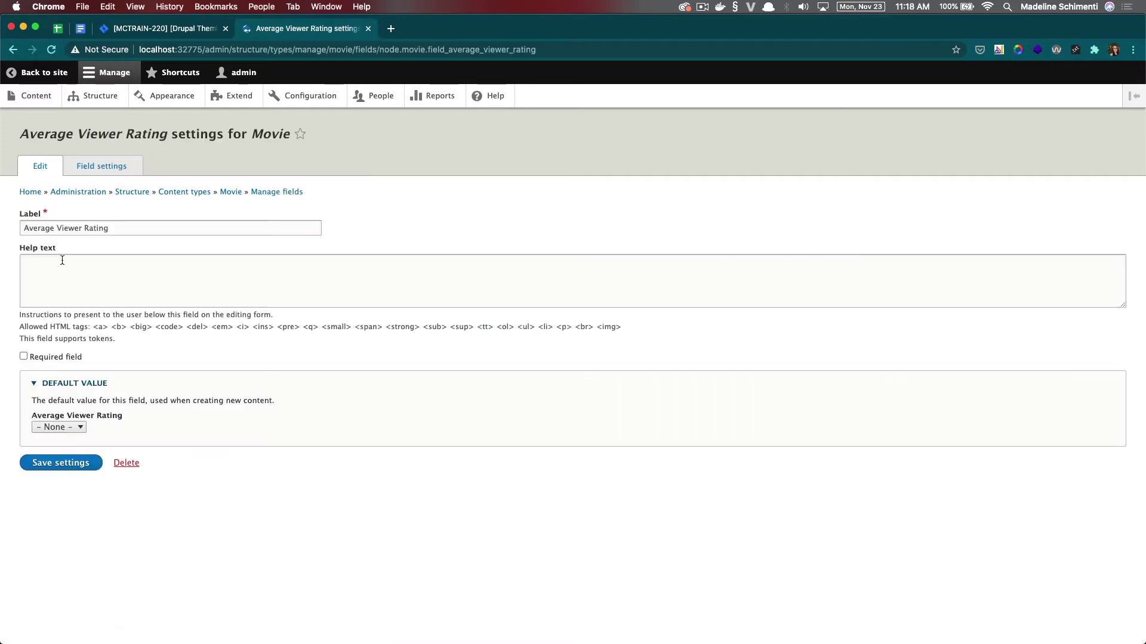
click(103, 170)
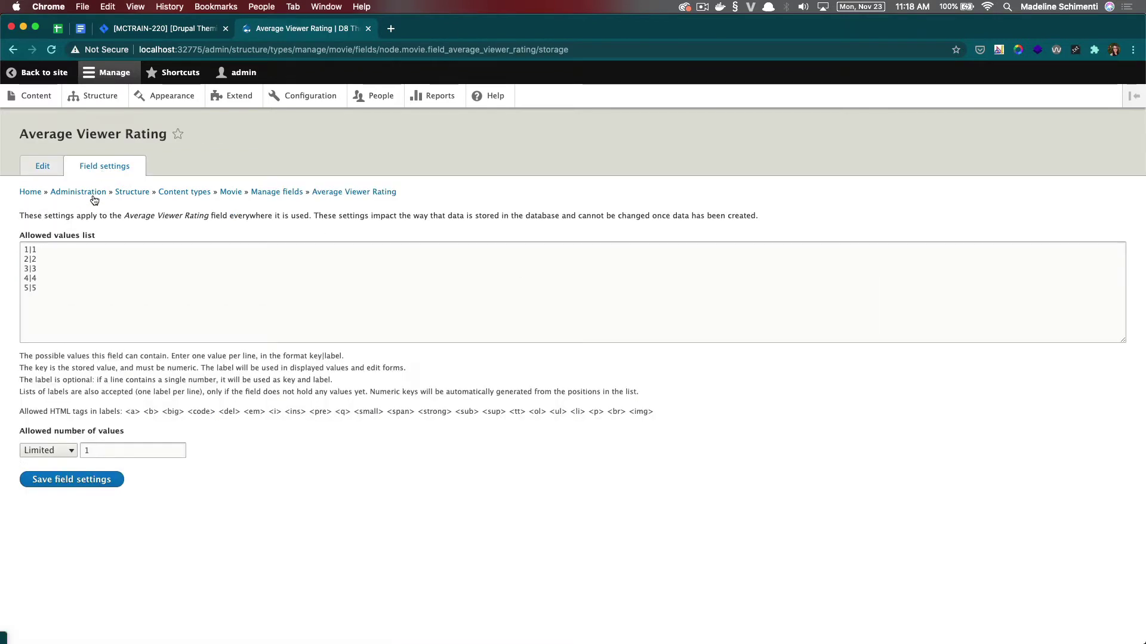
drag(38, 290, 17, 245)
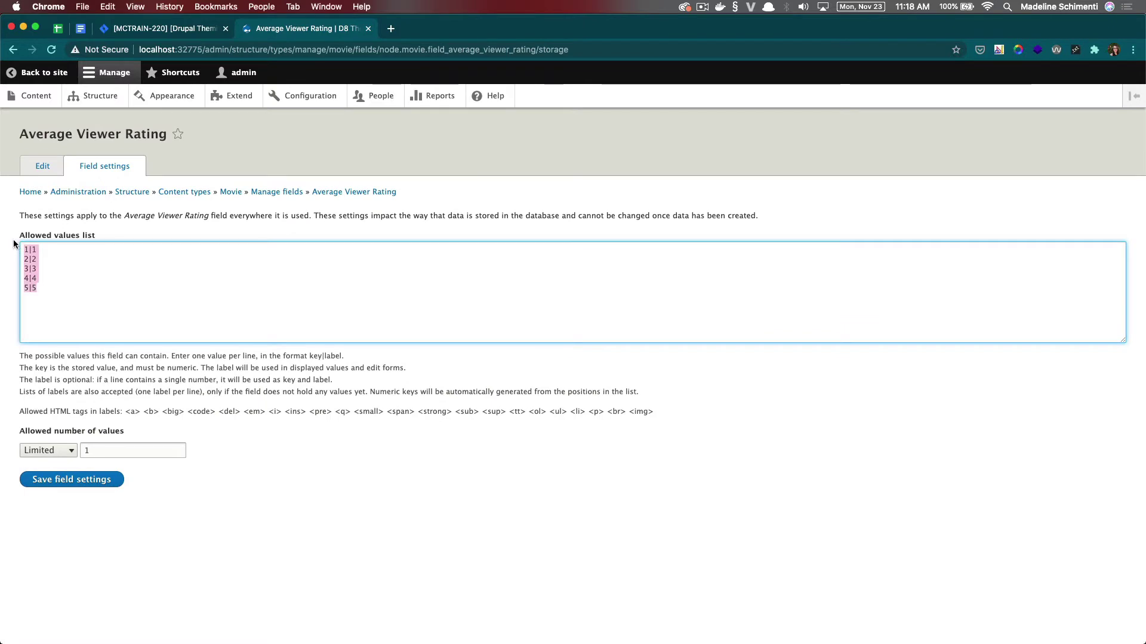
click(155, 306)
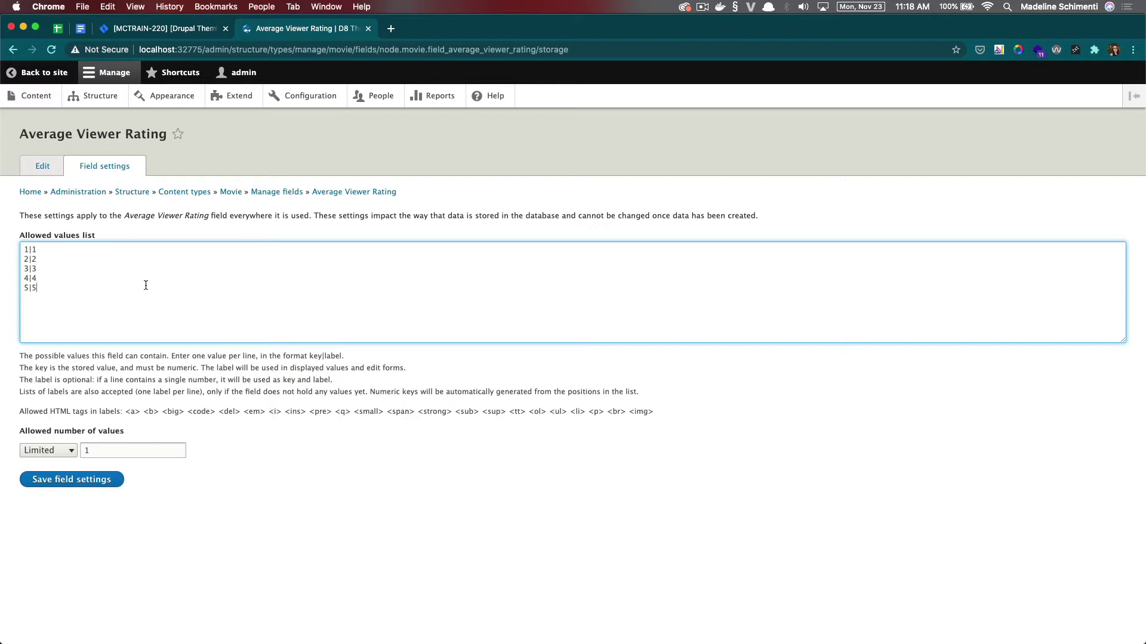
Step: Check the MPAA Rating field's allowed values list in a separate tab, then close it
drag(26, 296, 100, 297)
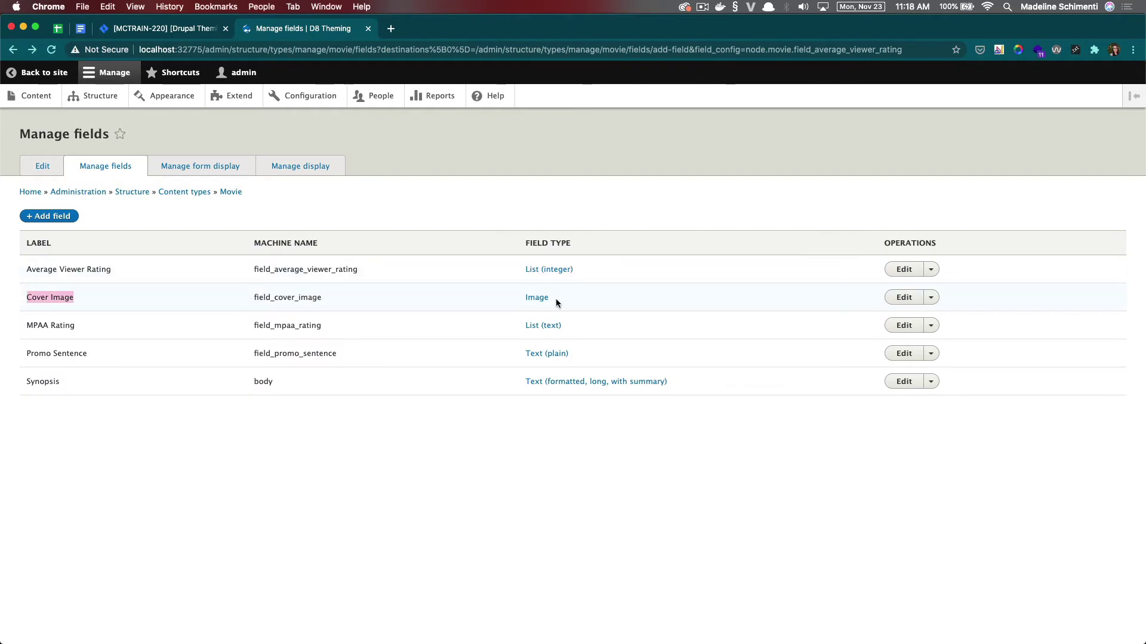
drag(556, 299, 441, 292)
drag(25, 325, 111, 322)
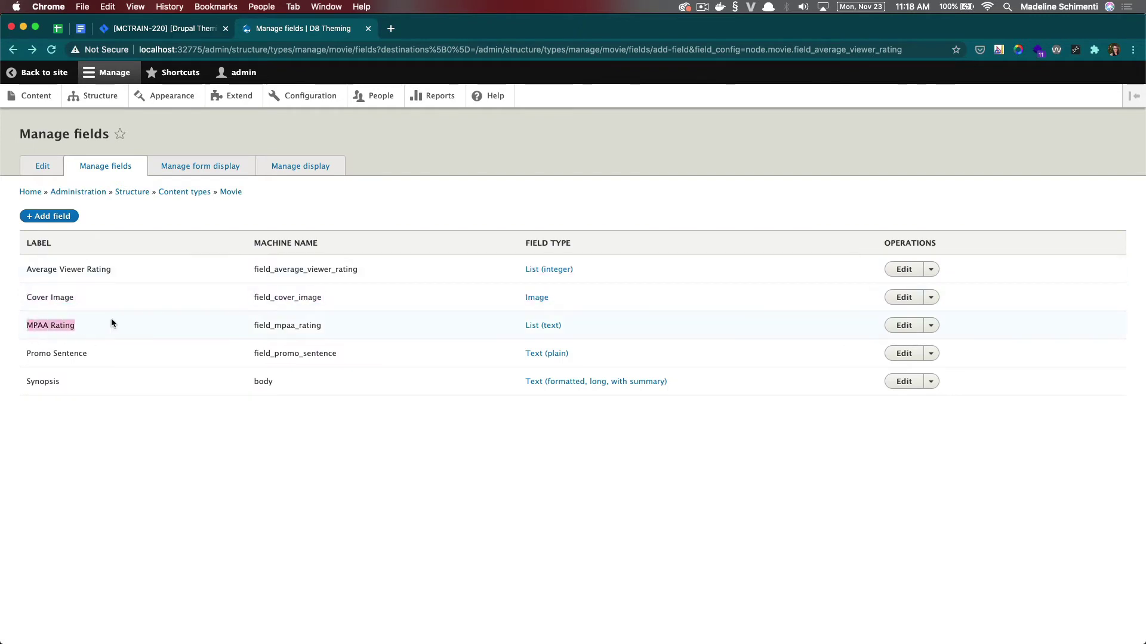
super+click(904, 325)
click(461, 33)
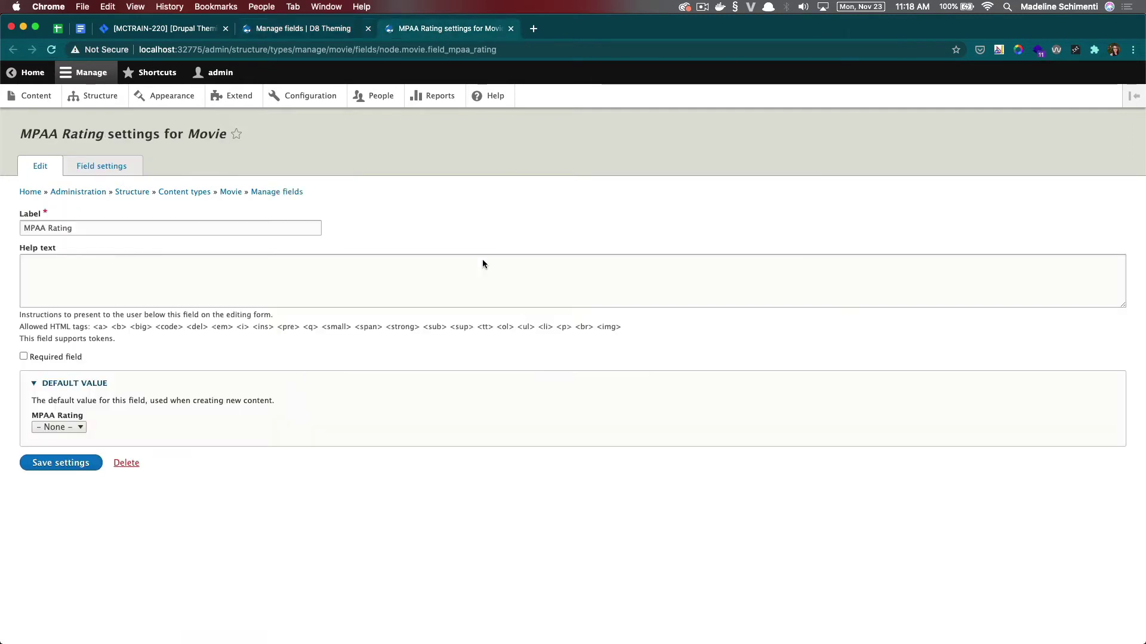
click(98, 166)
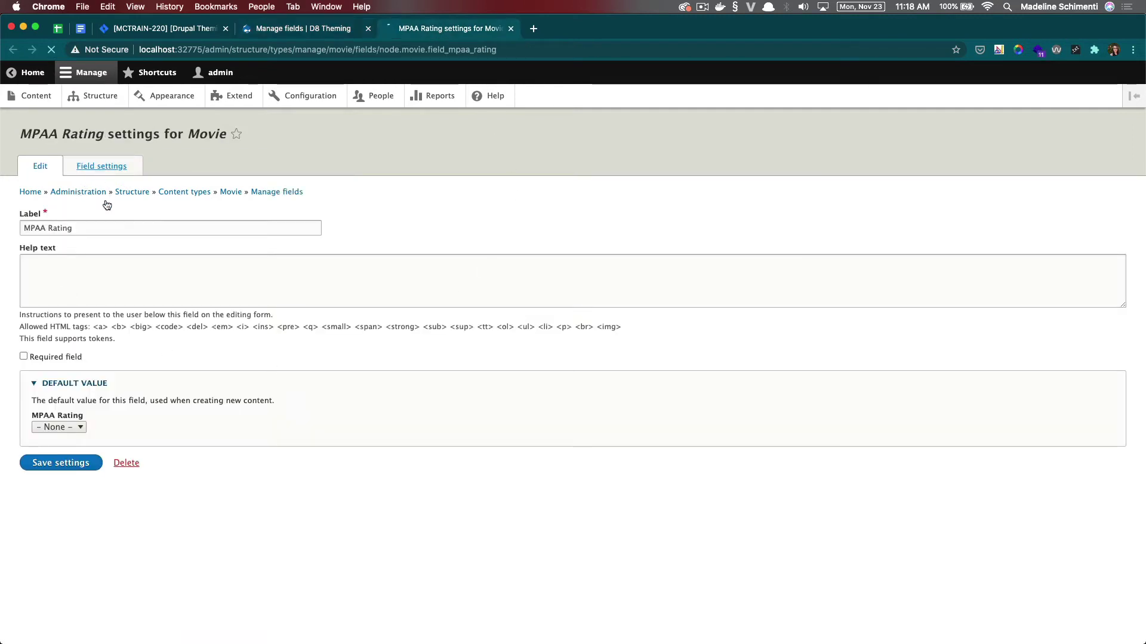
drag(54, 286, 151, 201)
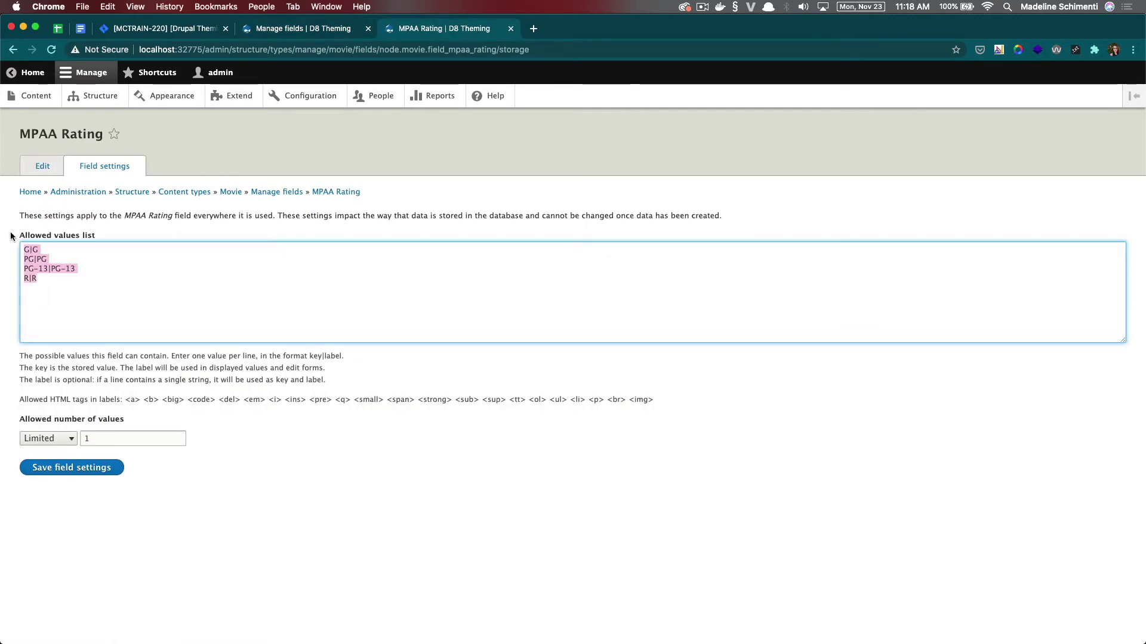
click(510, 28)
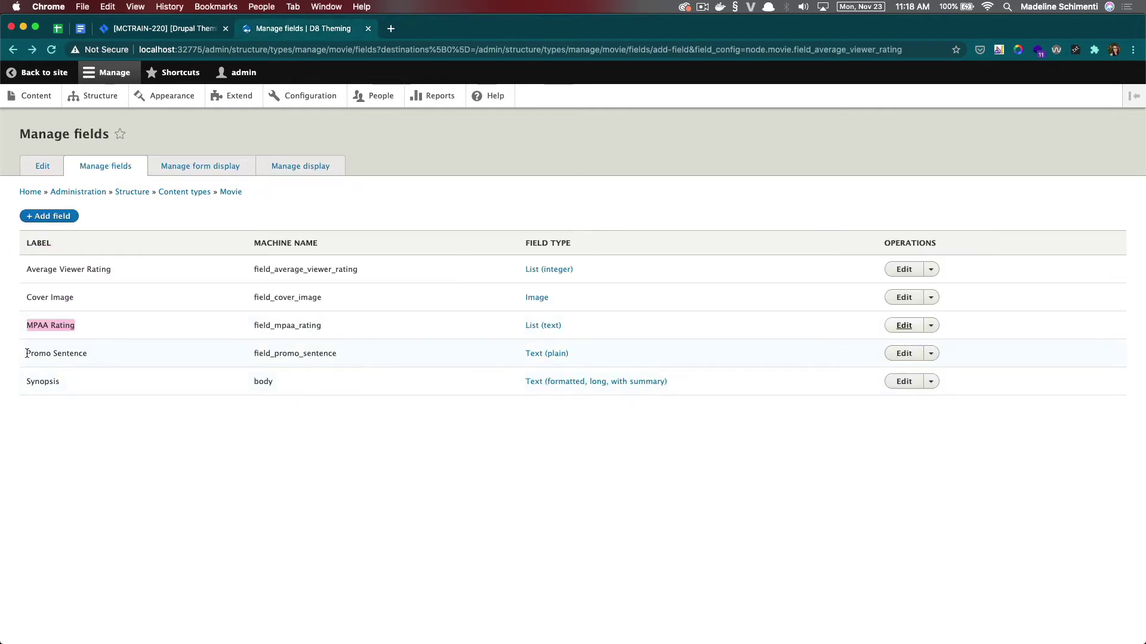
Step: Open the Synopsis field's settings to edit its label
double_click(34, 383)
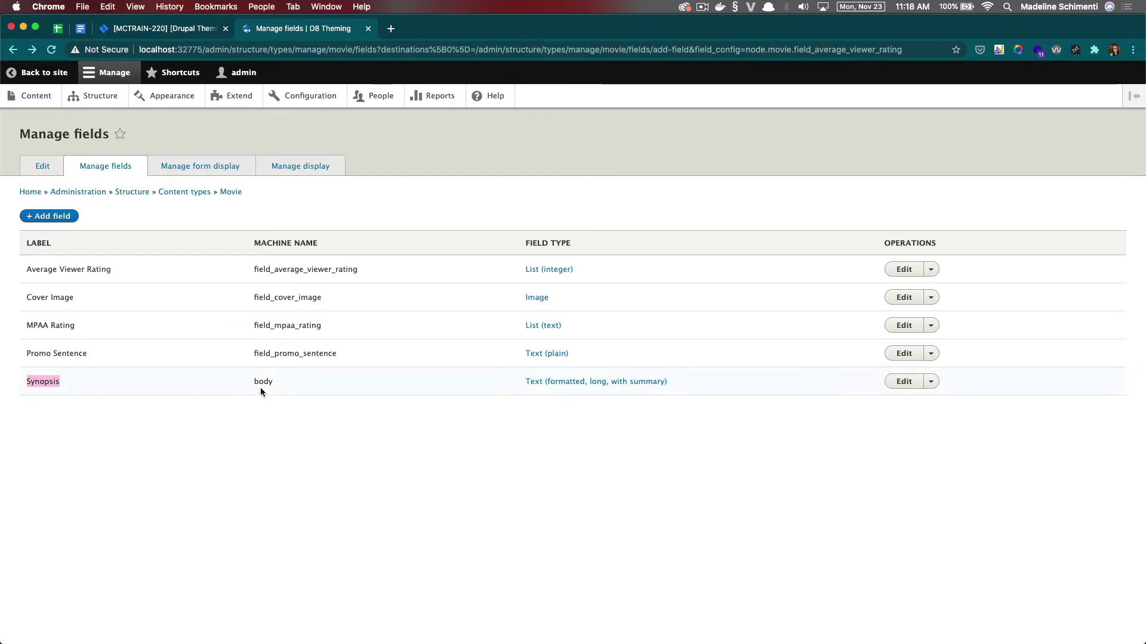
click(903, 383)
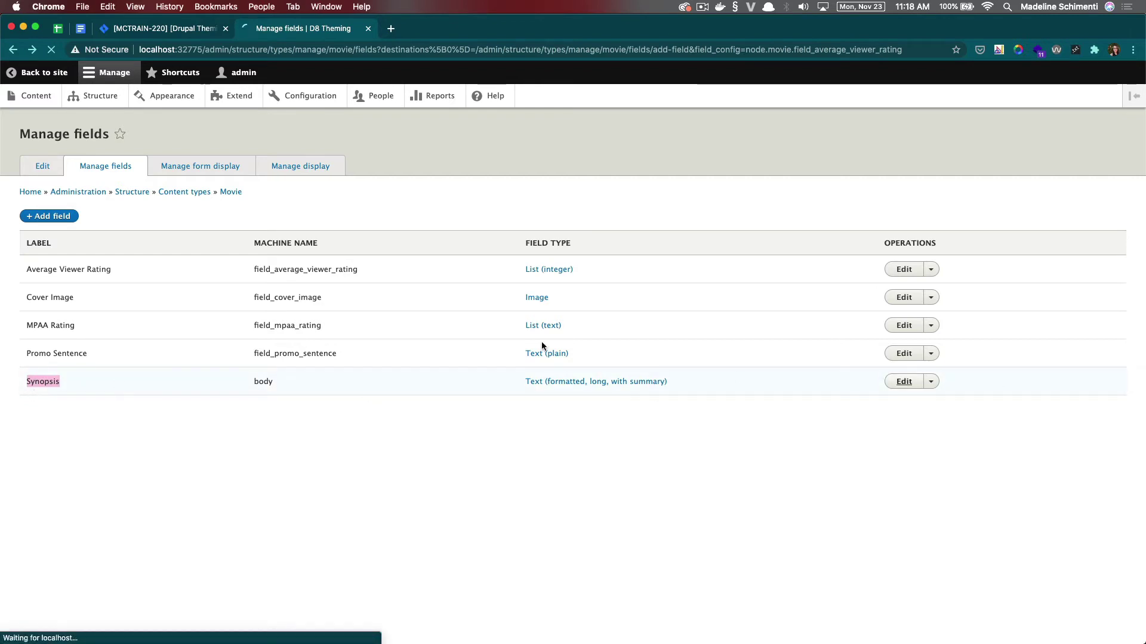
click(87, 231)
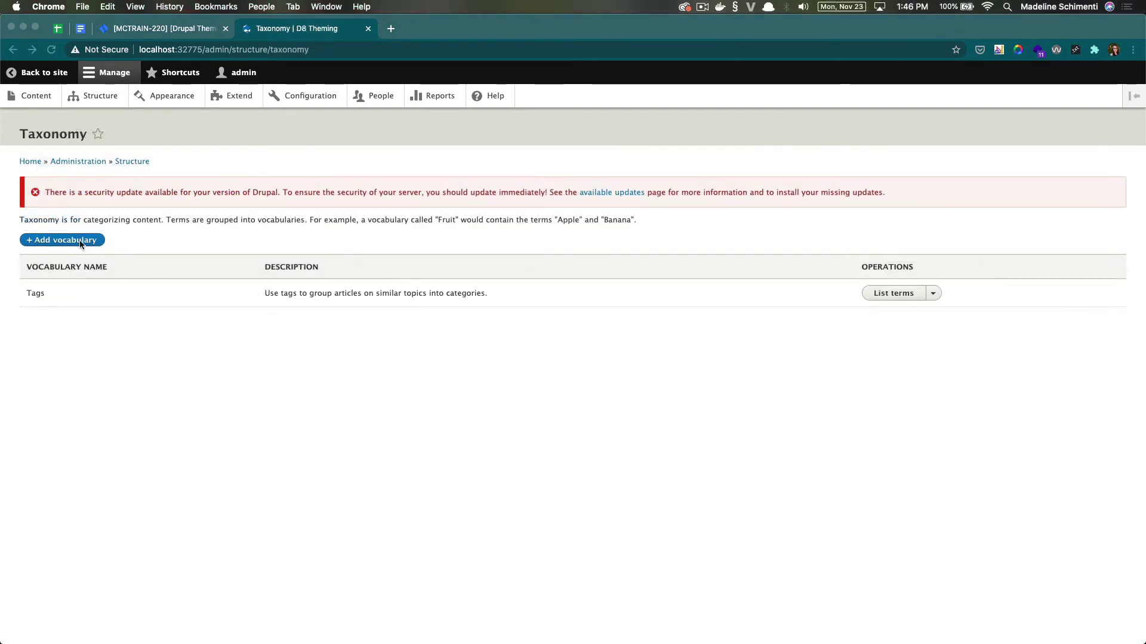
Step: Add a taxonomy vocabulary named 'Genre' with description 'List of Movie Genres'
click(66, 240)
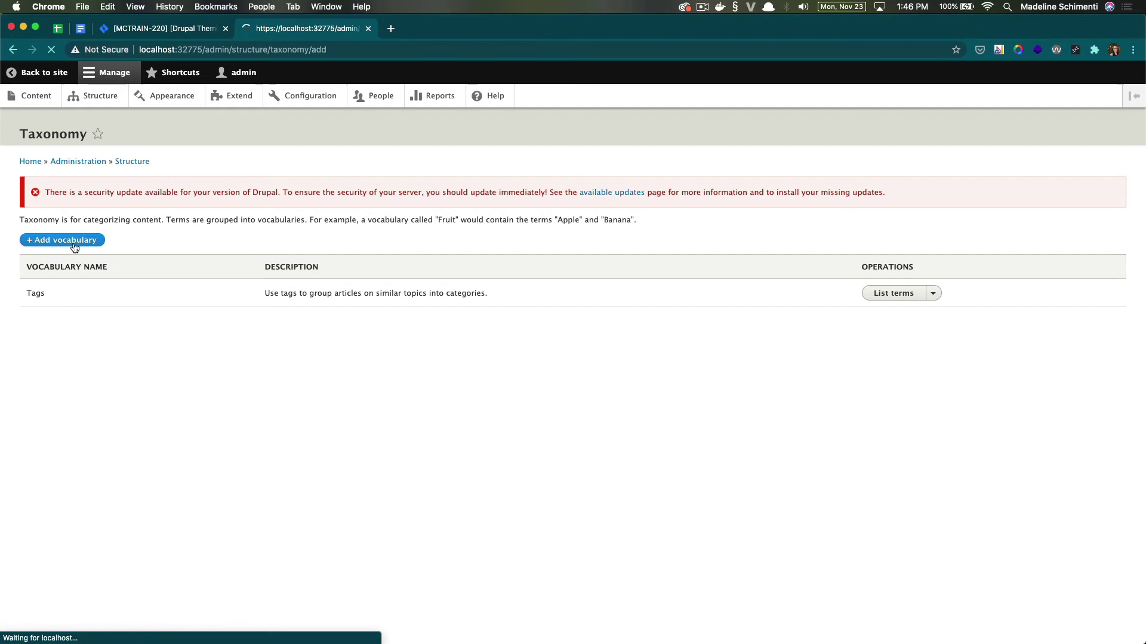
click(72, 233)
click(66, 253)
click(66, 265)
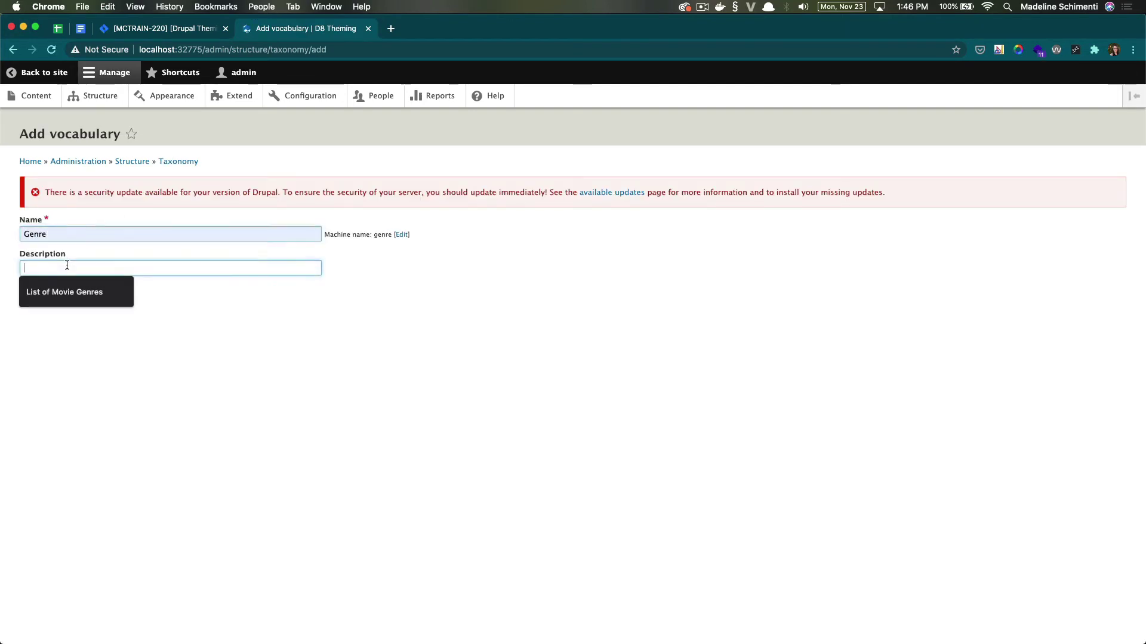
click(60, 292)
click(52, 292)
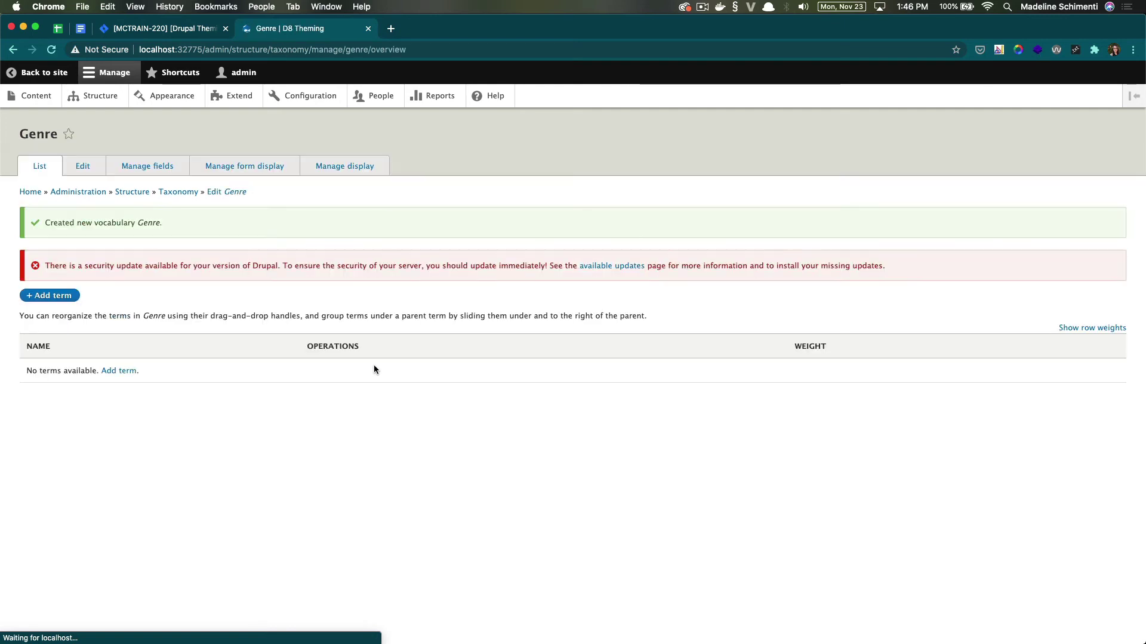
Step: Save the Action term with alias /action, then enter the Family term with alias /family
click(119, 371)
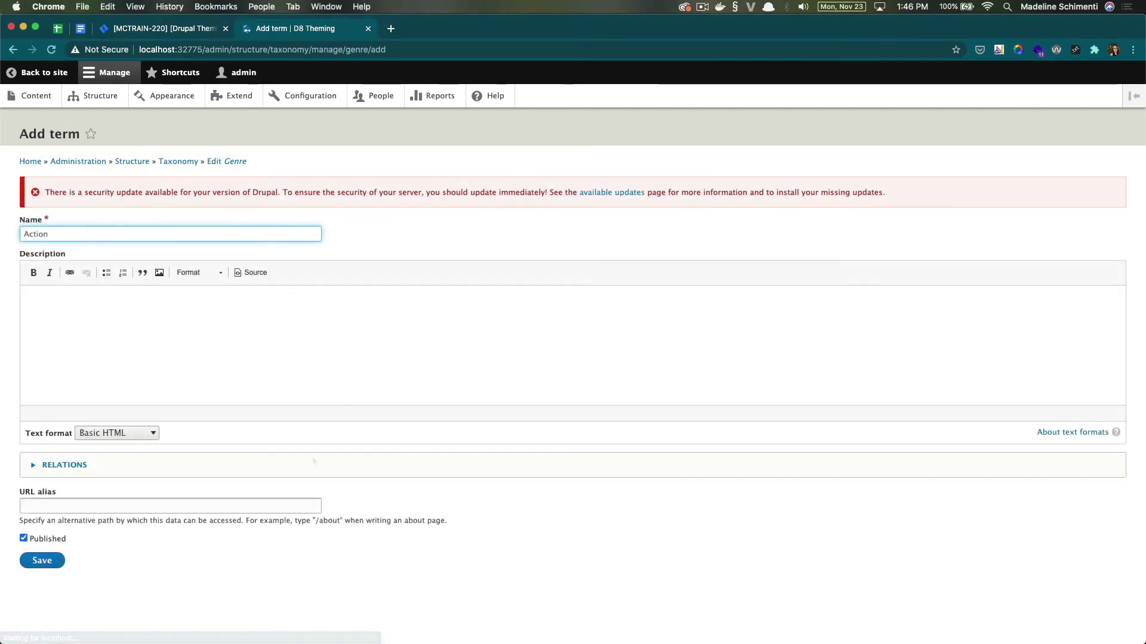
click(24, 506)
text(/actio)
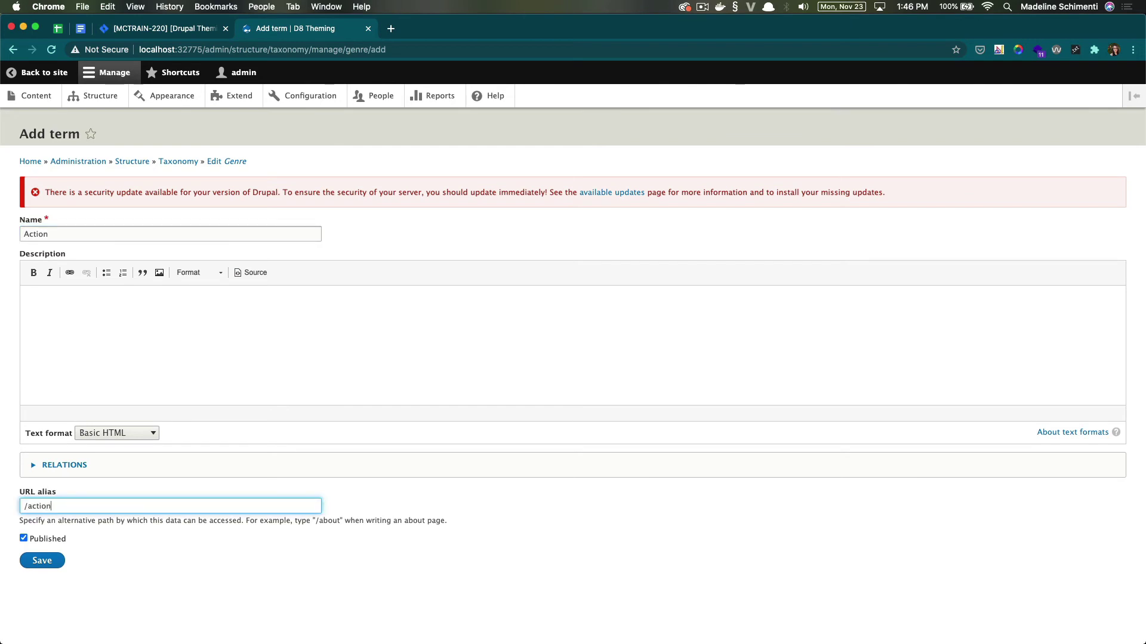
text(n)
click(43, 562)
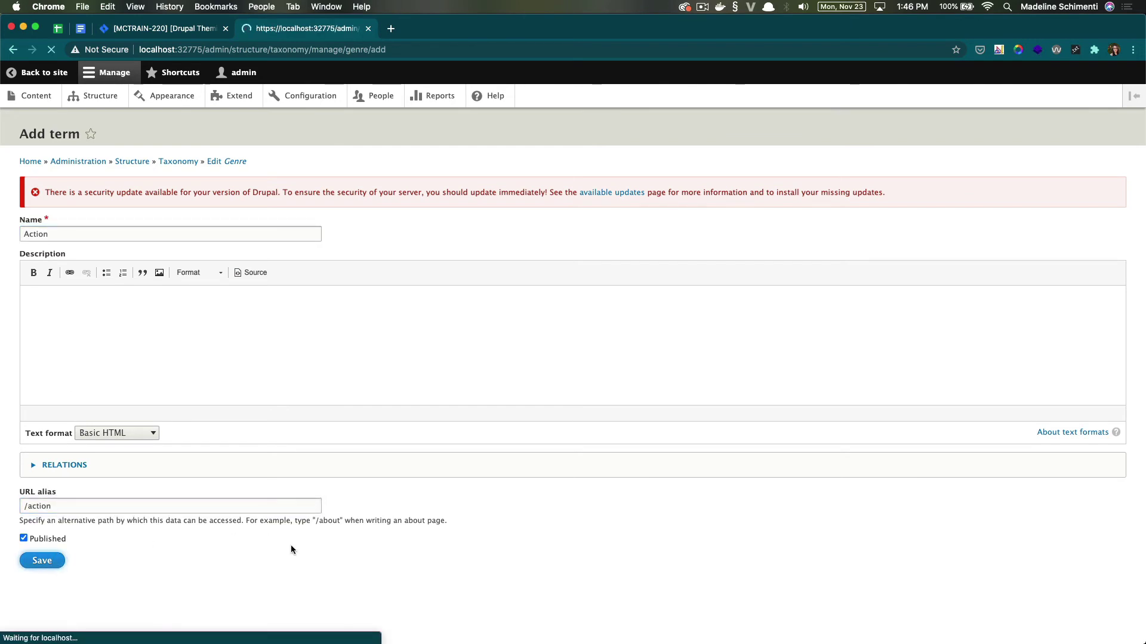
text(Family)
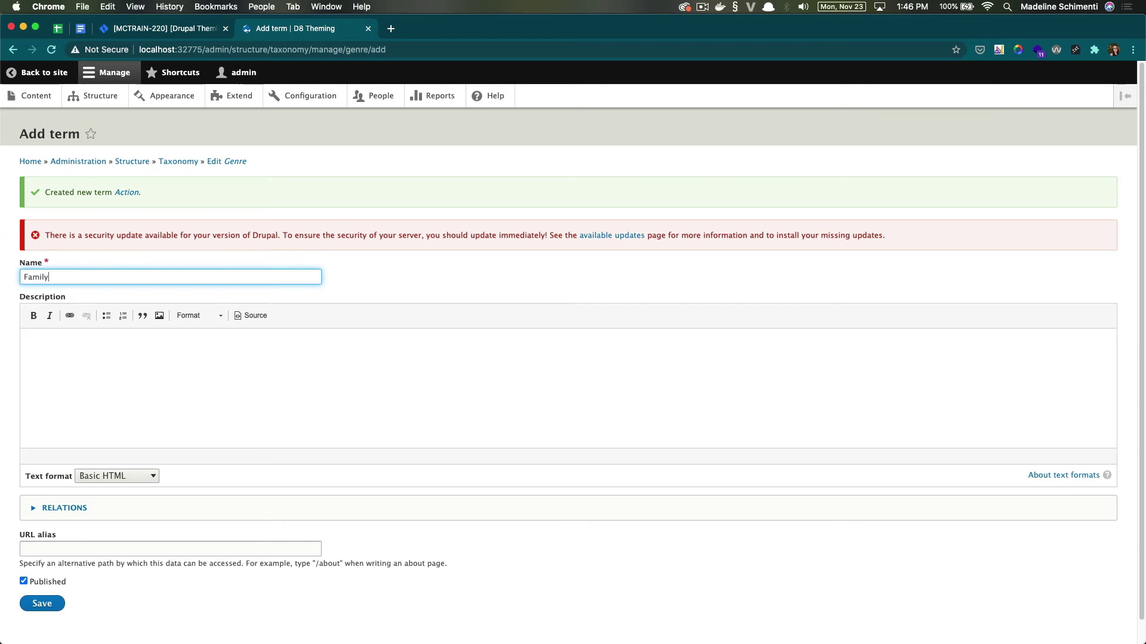
click(62, 548)
text(/f)
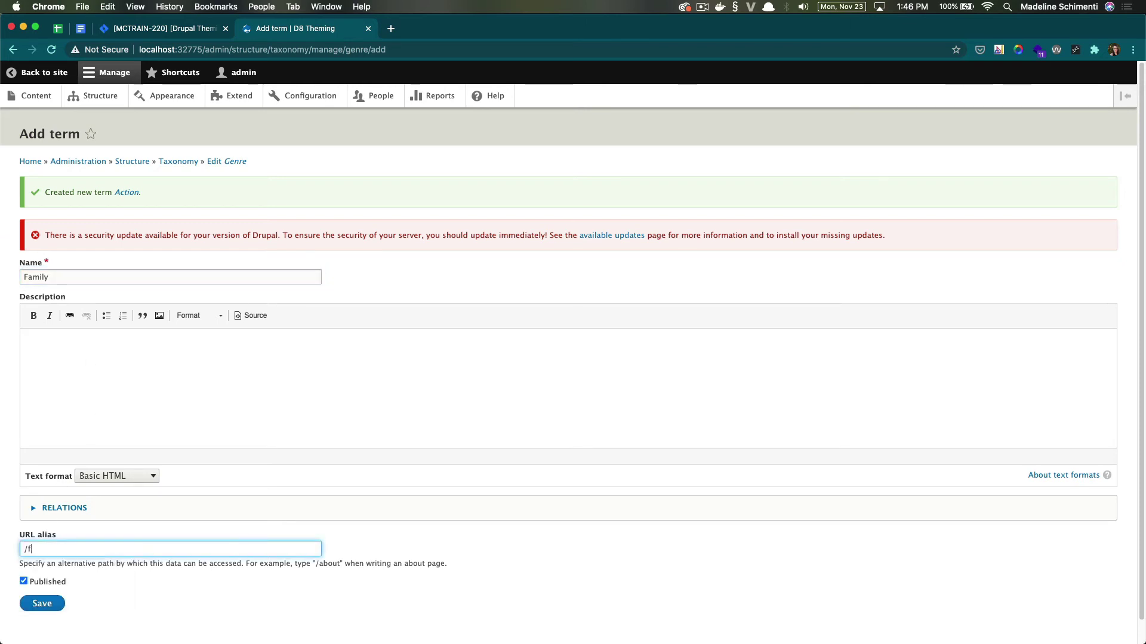
text(amily)
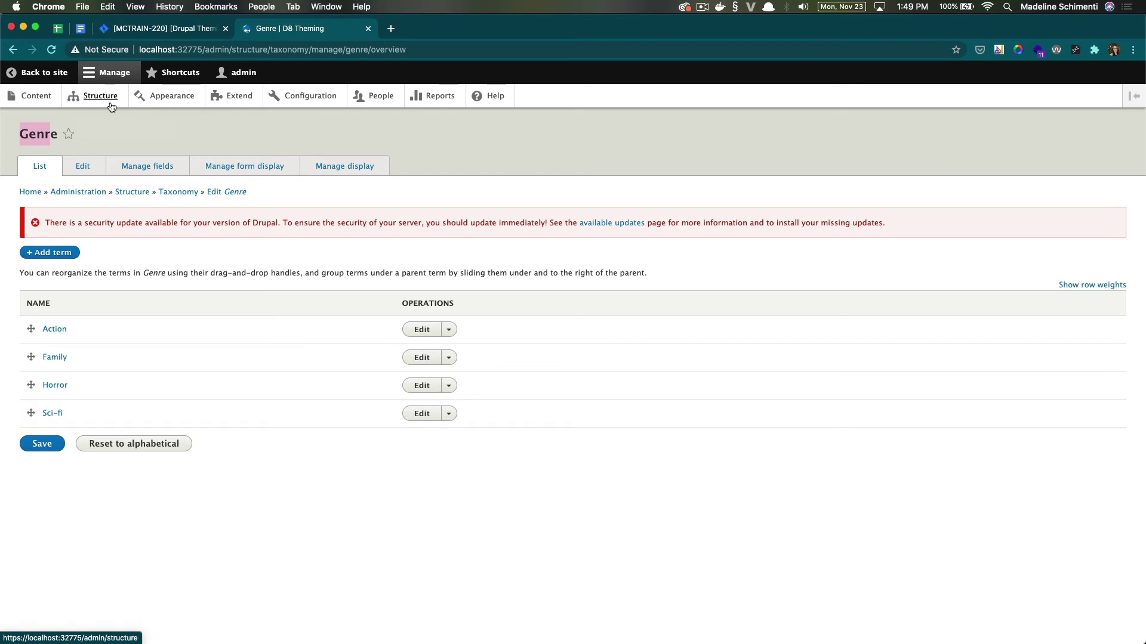
Step: Add a Taxonomy term field labelled 'Genre' to the Movie content type's fields
click(111, 107)
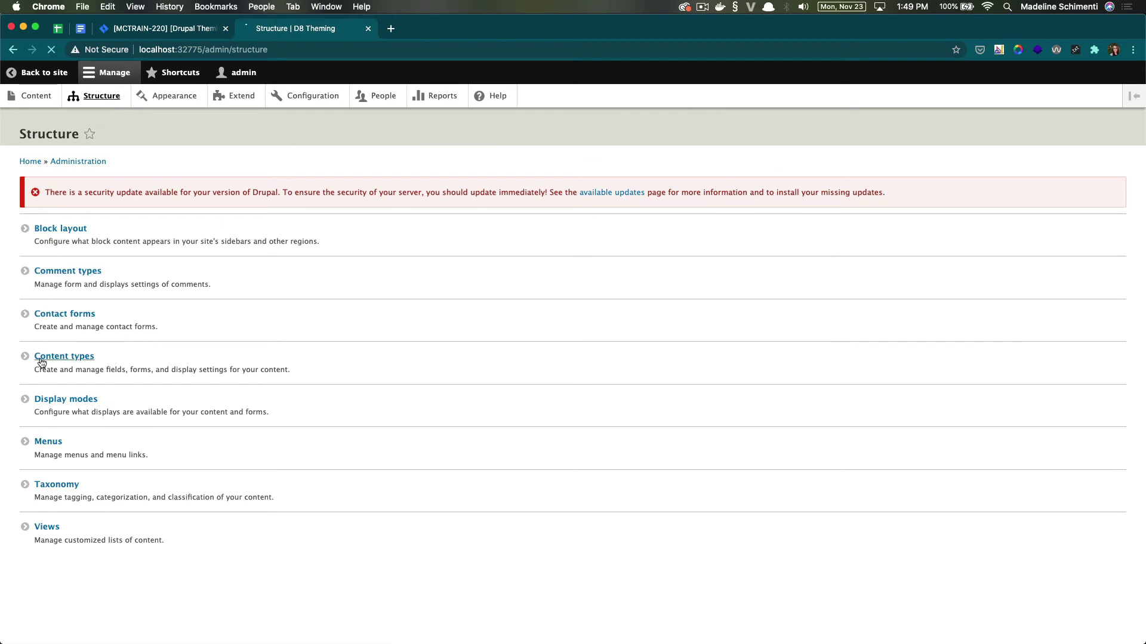
click(41, 359)
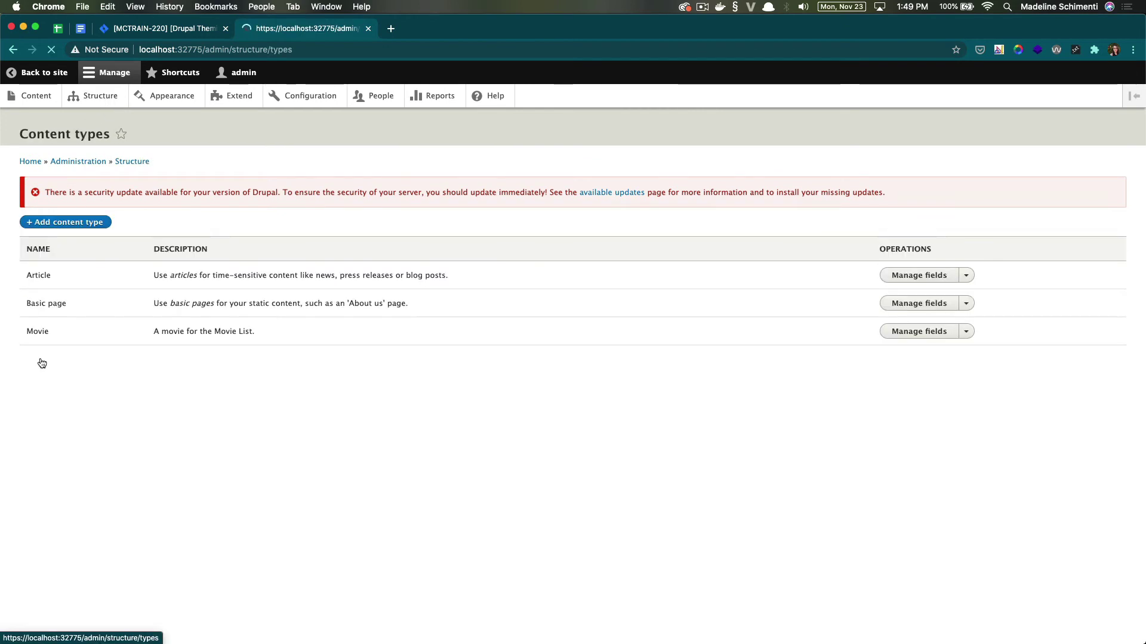
click(911, 338)
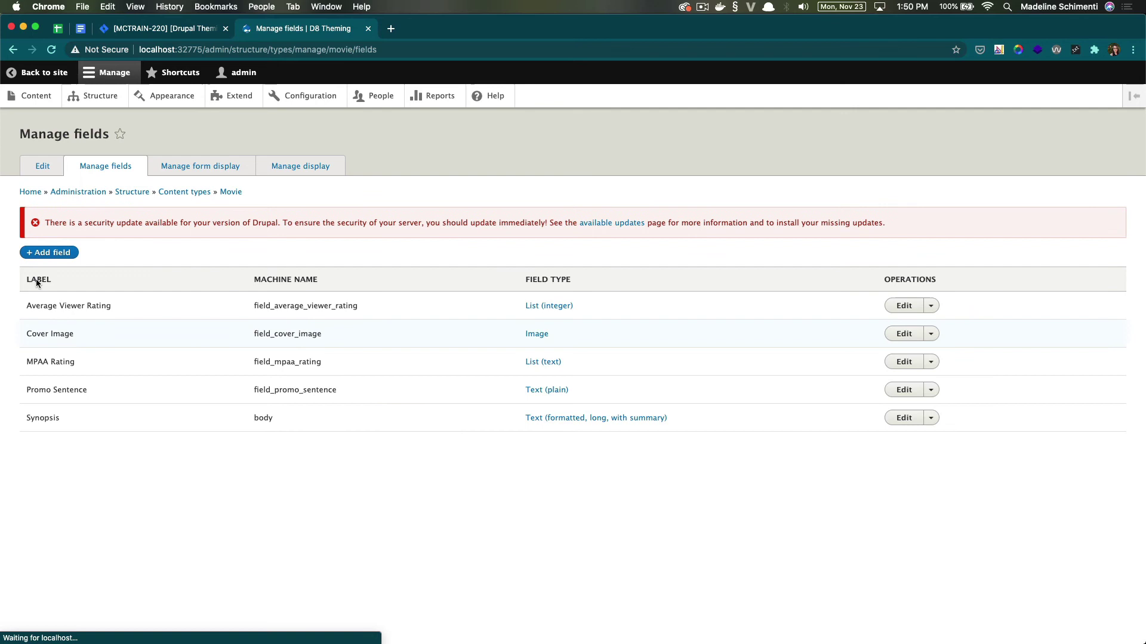
click(48, 253)
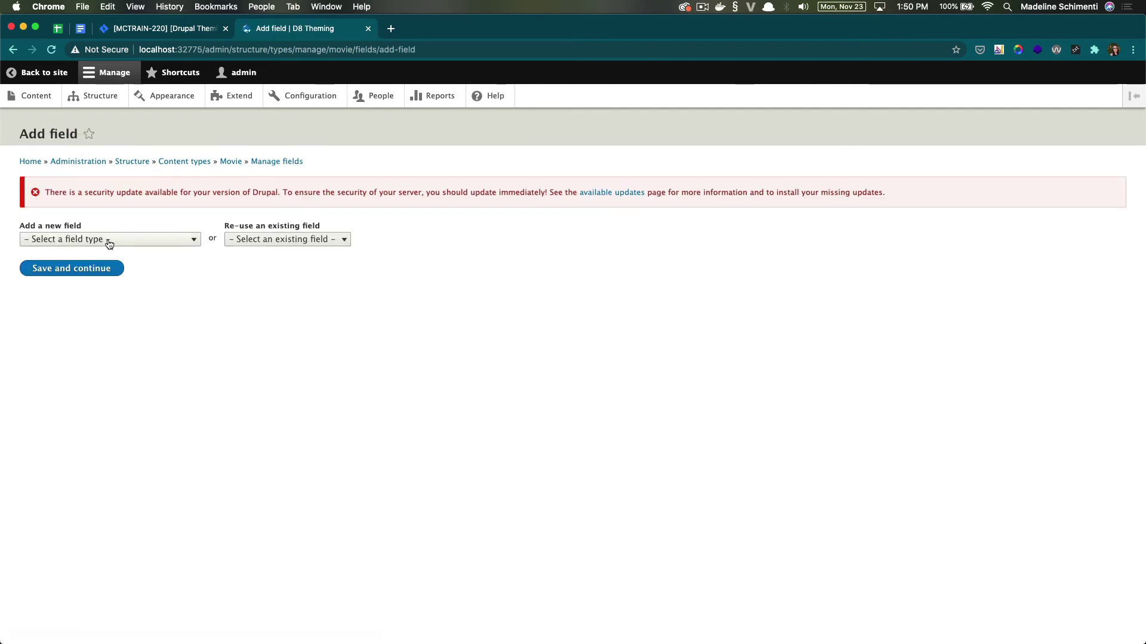
click(109, 242)
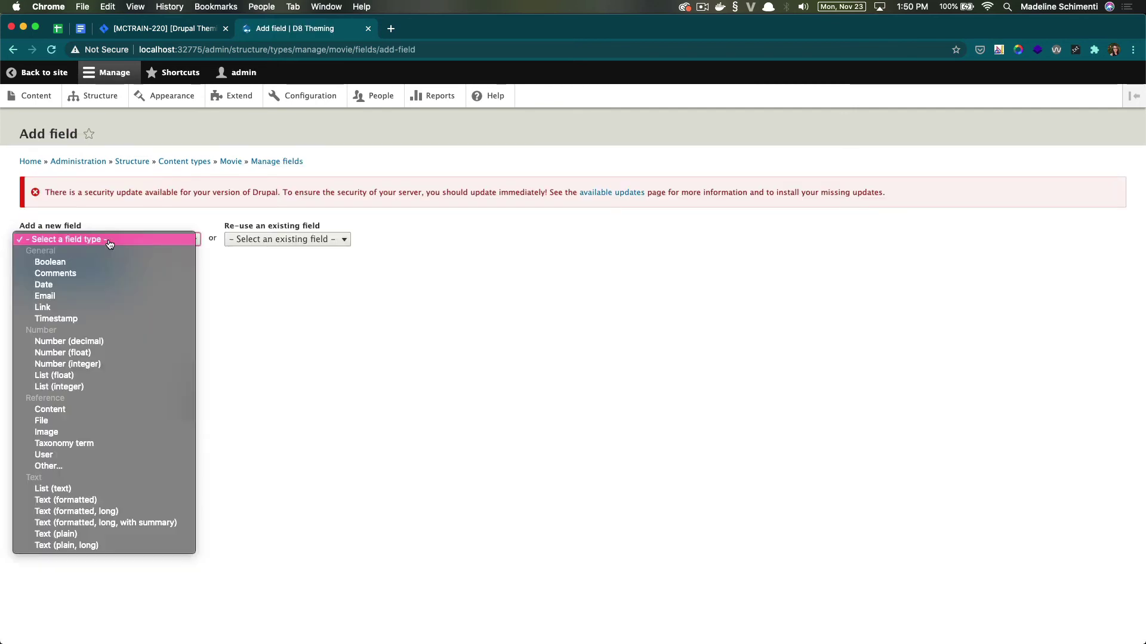
click(108, 444)
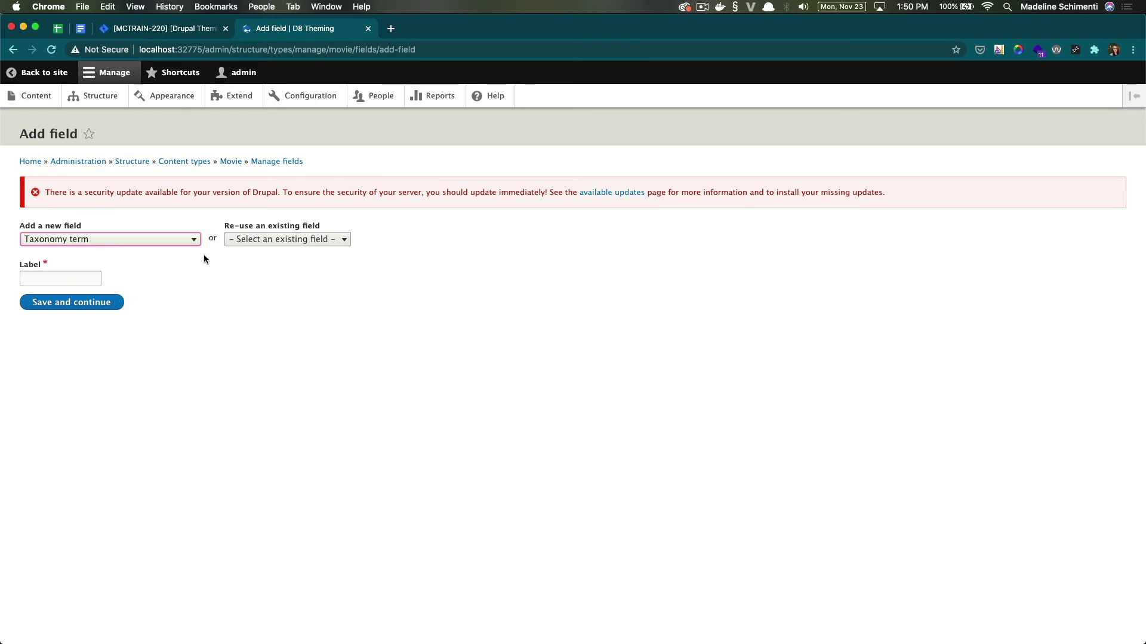
click(68, 276)
text(G)
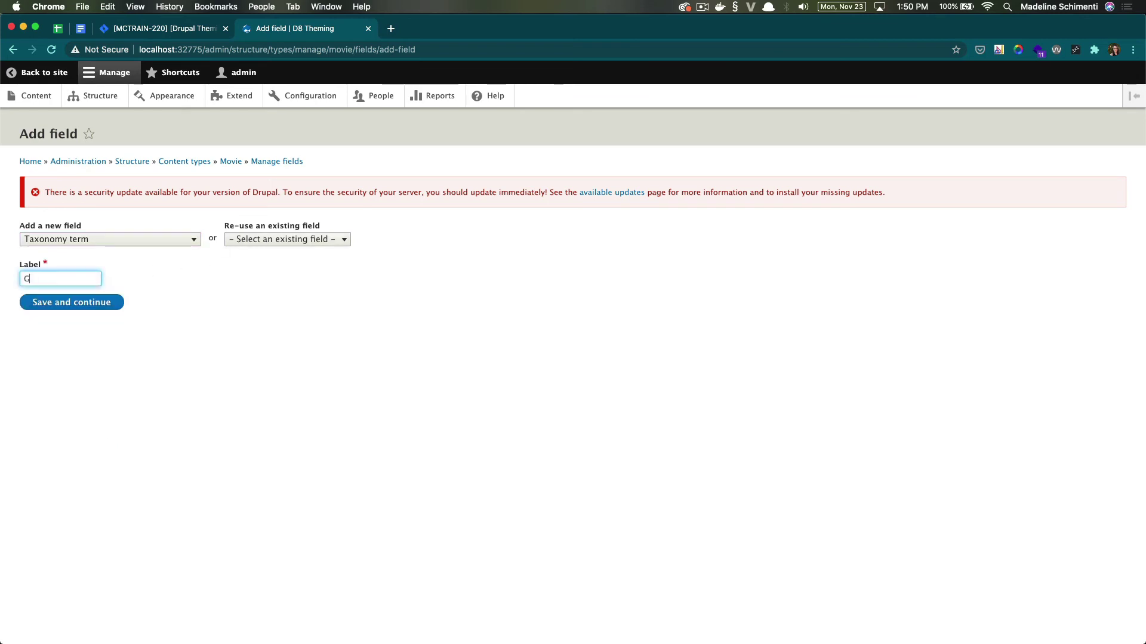
text(enre)
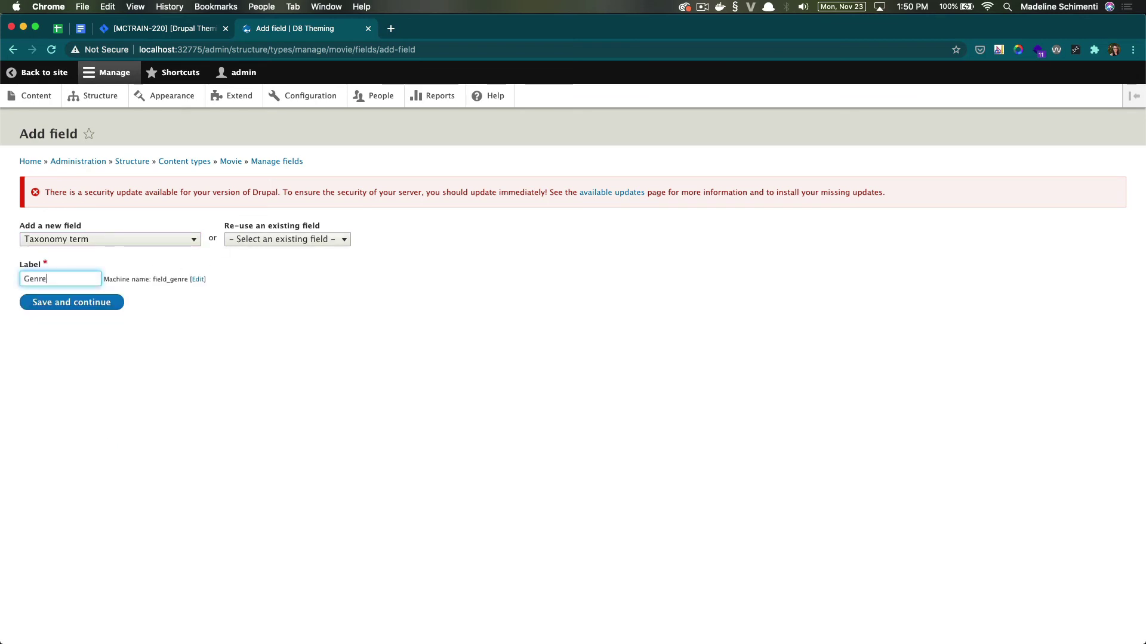
click(104, 307)
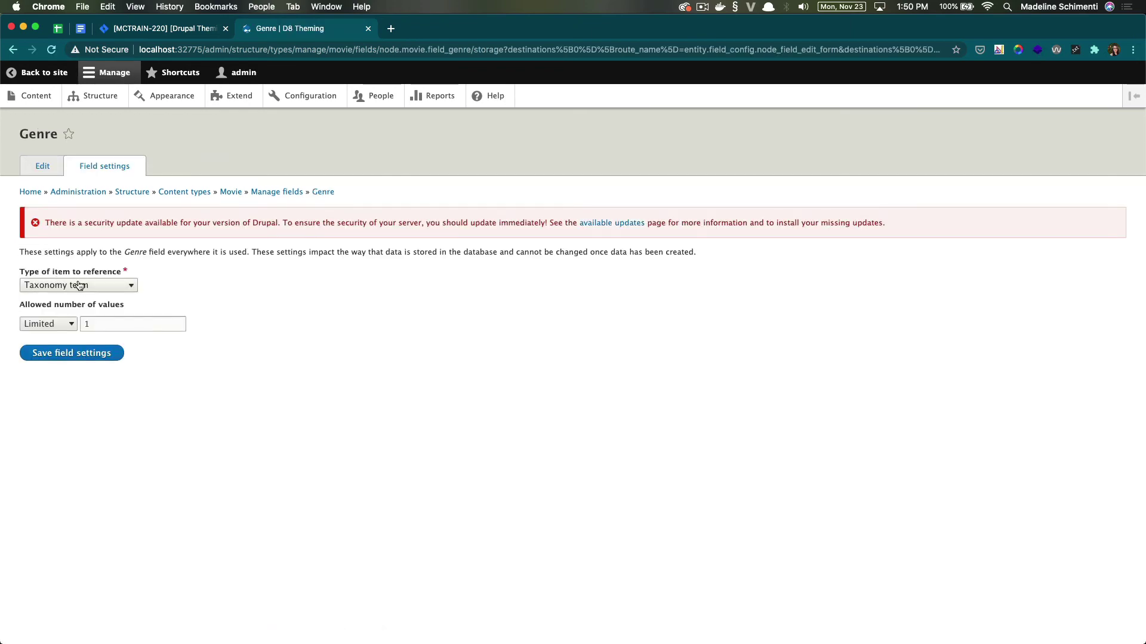
Step: Keep Taxonomy term as the referenced type and restrict the Genre field to the Genre vocabulary
click(80, 285)
click(80, 286)
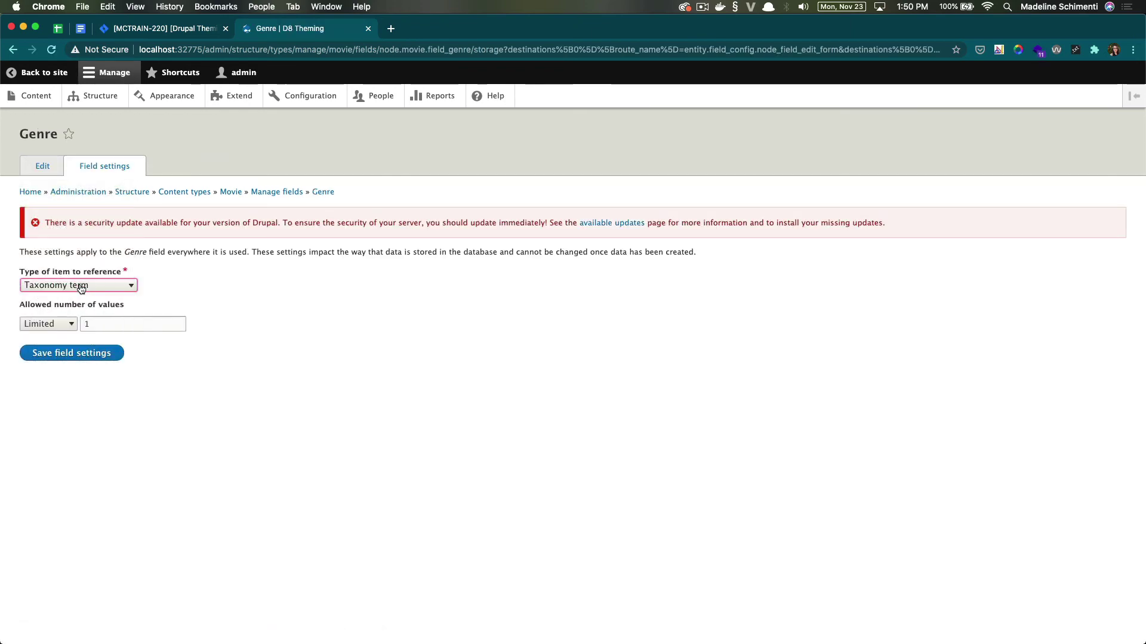
click(94, 353)
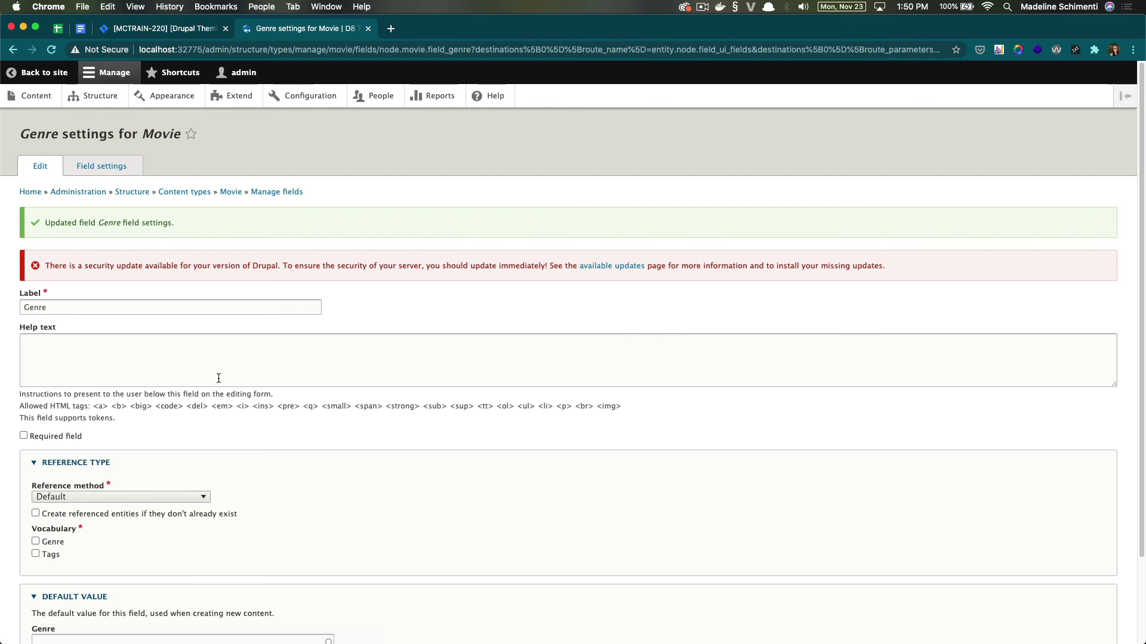
scroll(148, 468, down, 3)
click(36, 442)
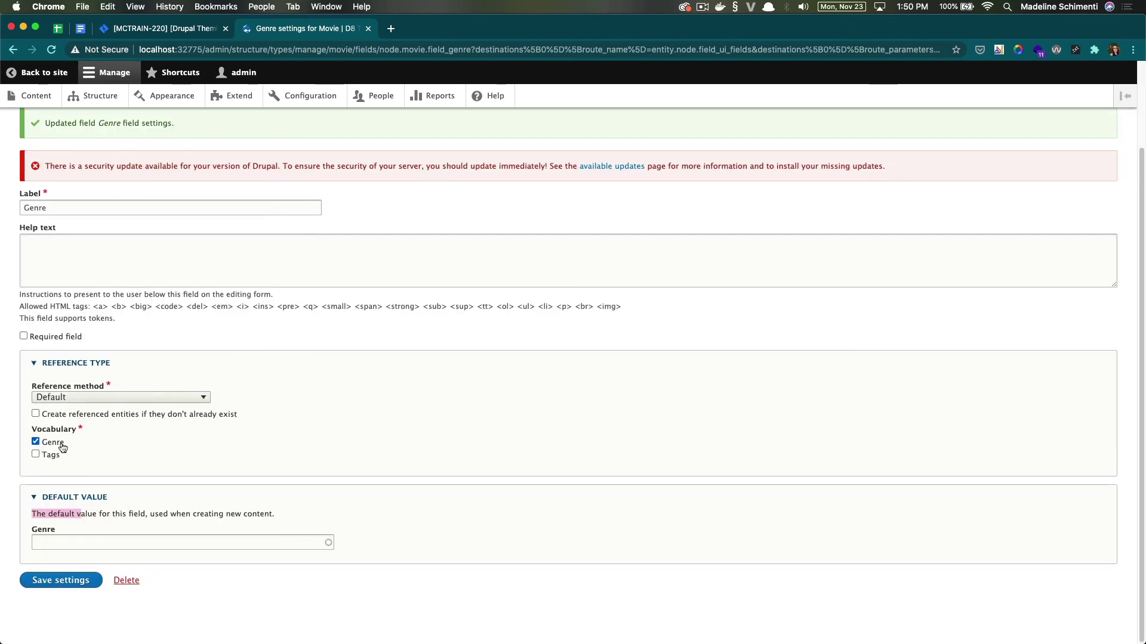
click(62, 581)
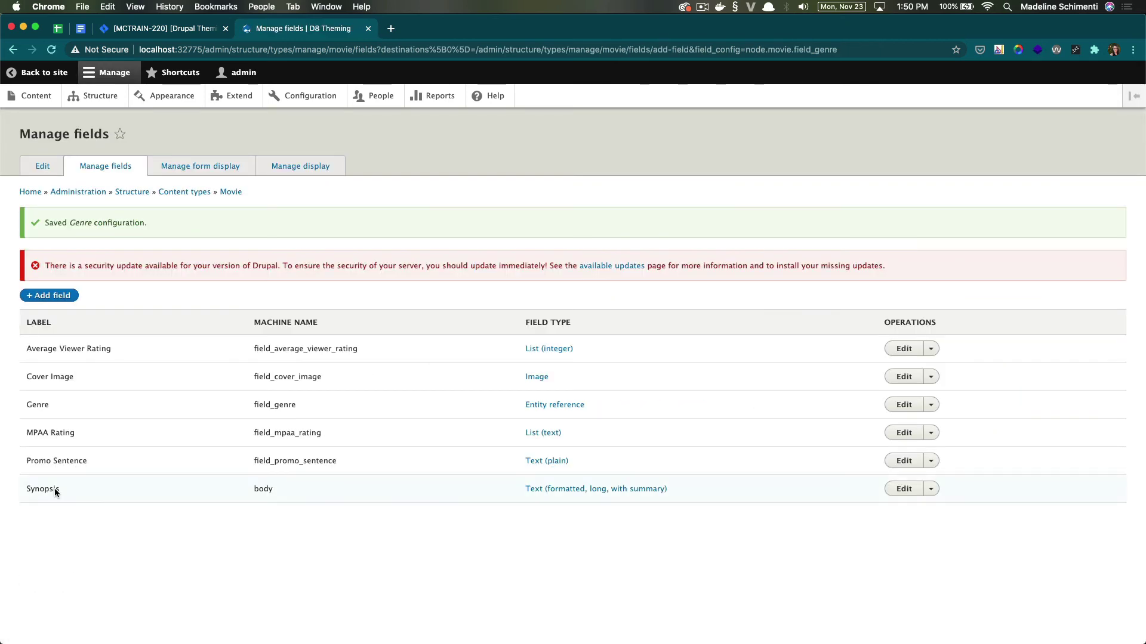
double_click(98, 404)
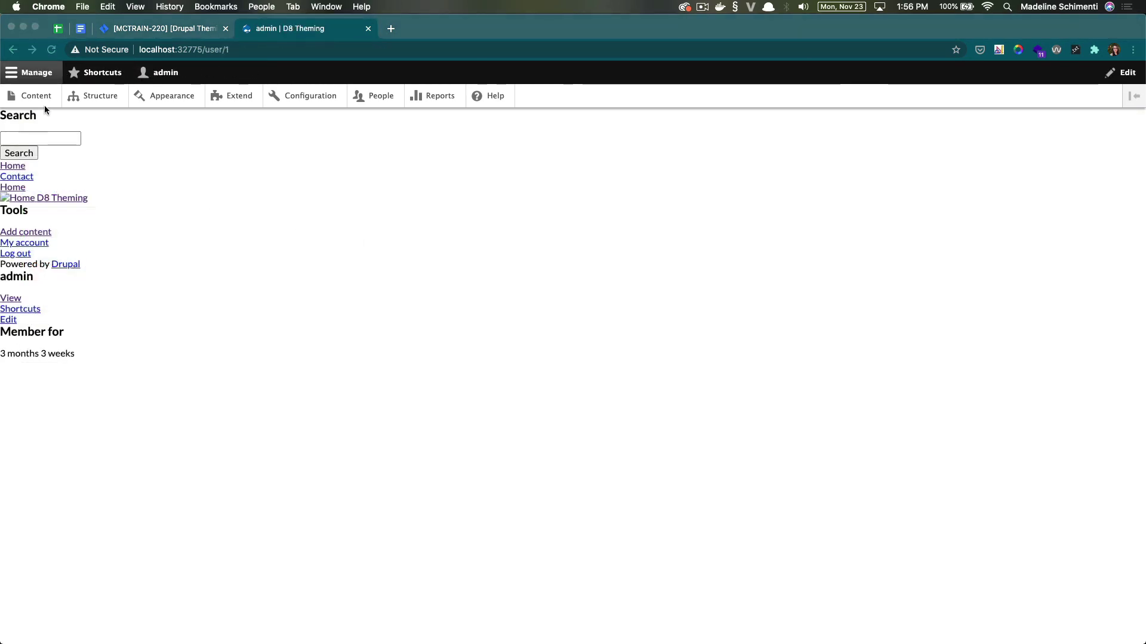
Step: Fill a new Movie with title, synopsis, action-1.jpg cover, PG-13, rating 4 and Action genre
click(45, 96)
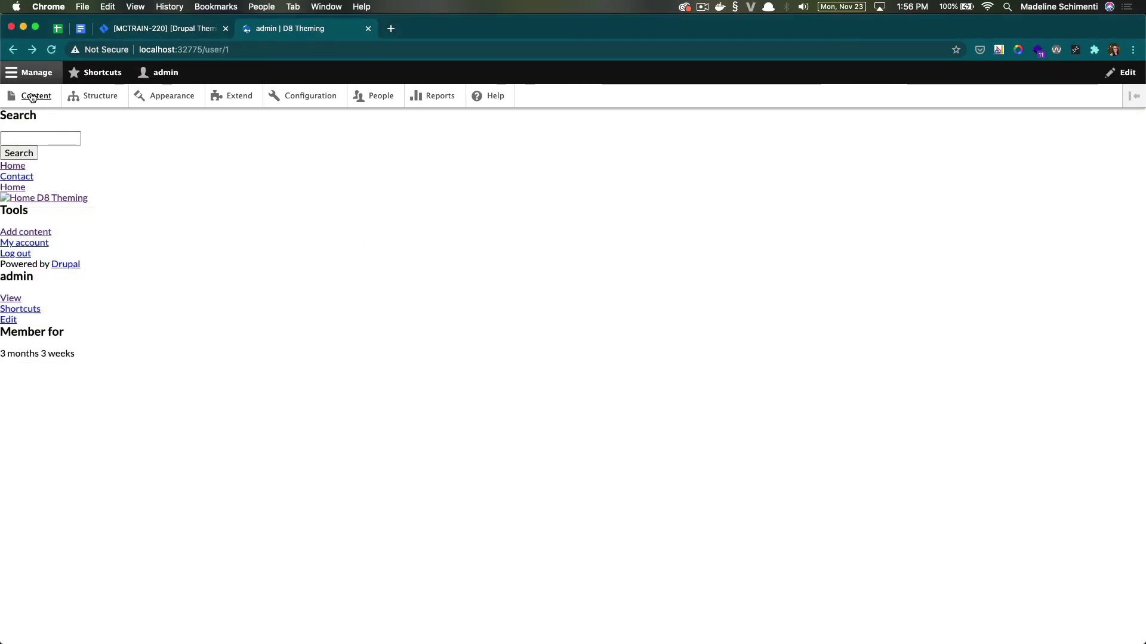
click(33, 98)
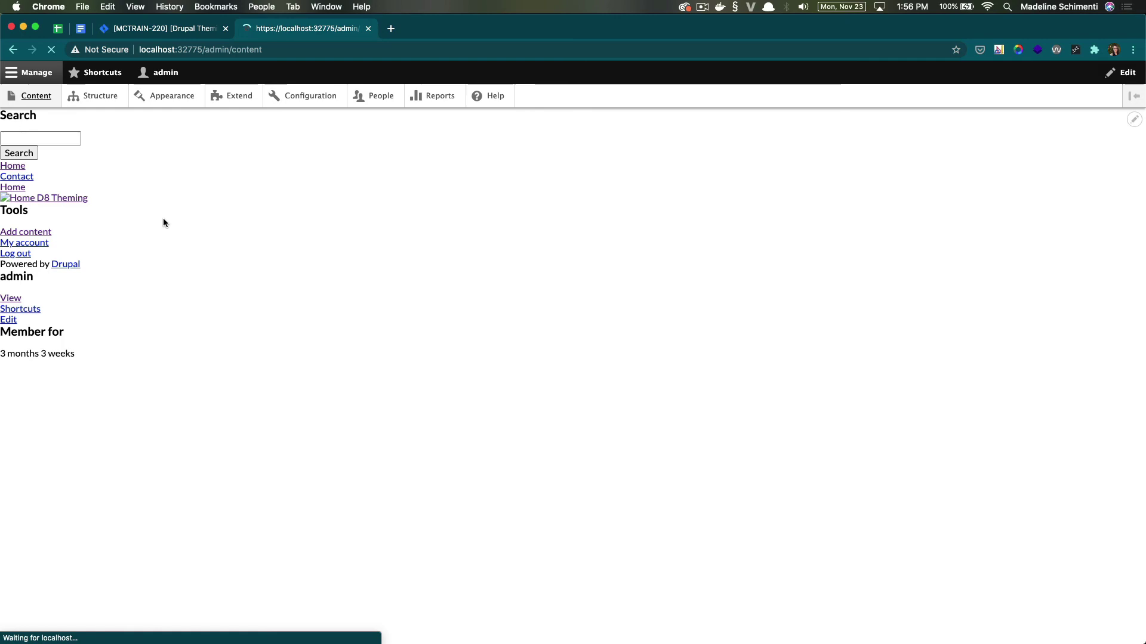
click(71, 256)
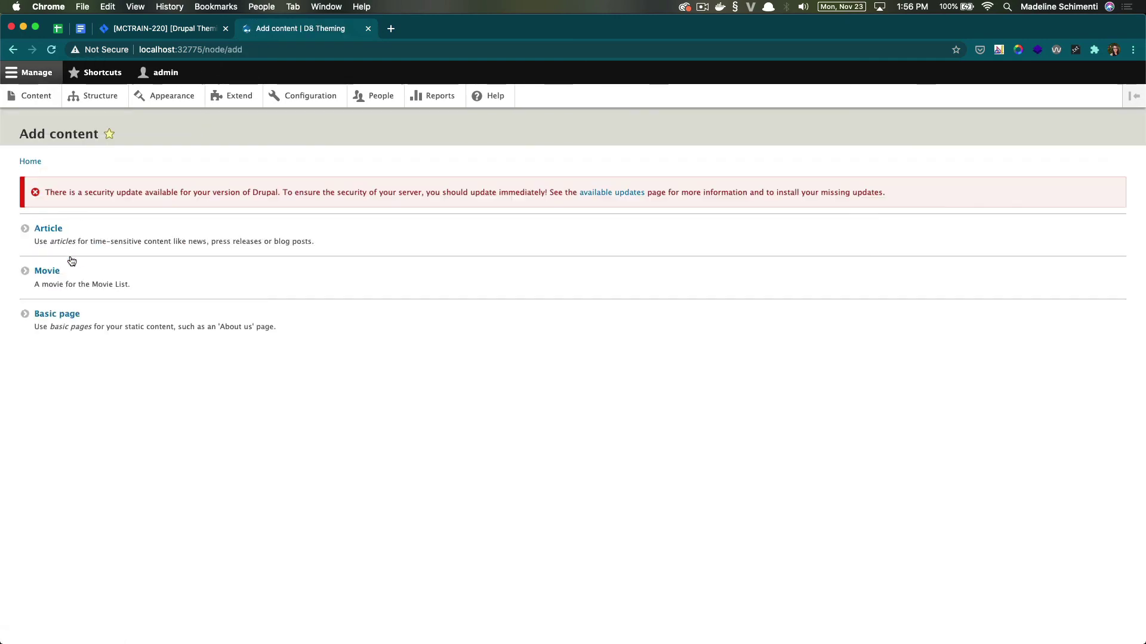
click(43, 272)
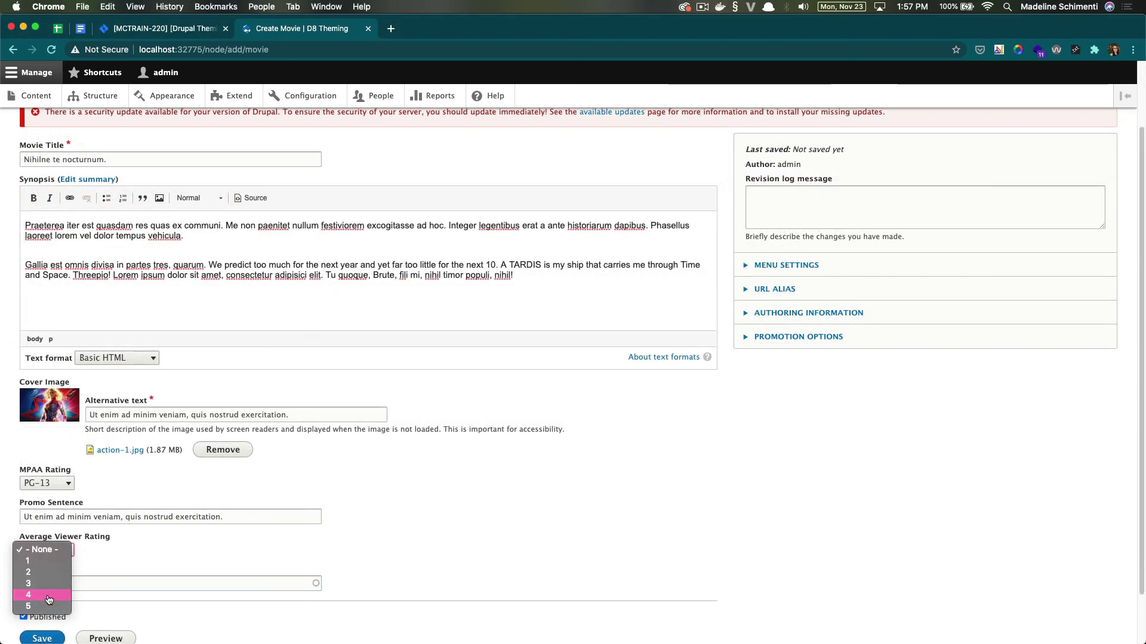
click(49, 600)
scroll(341, 549, down, 1)
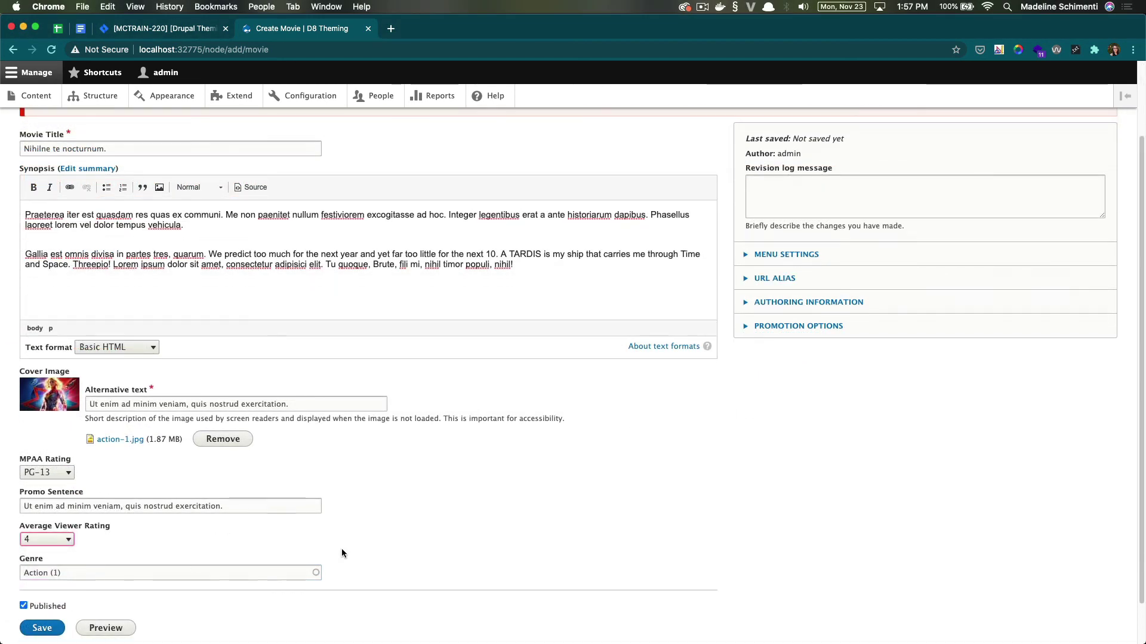
scroll(341, 549, up, 3)
scroll(341, 549, down, 3)
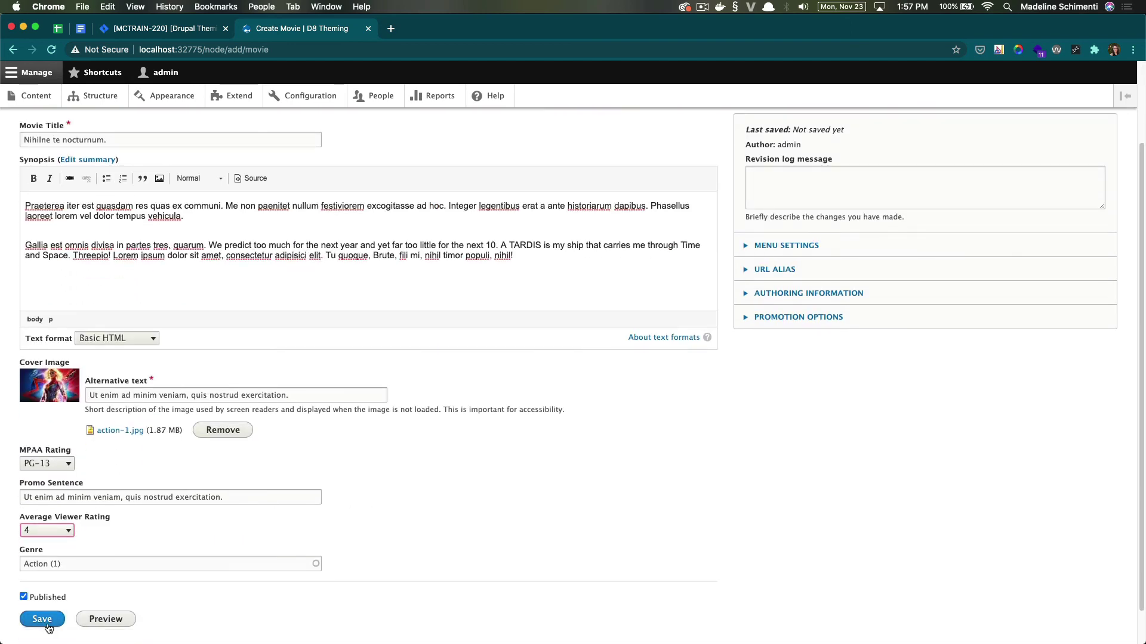
Step: Save the movie 'Nihilne te nocturnum.' and review the fields on its page
click(48, 624)
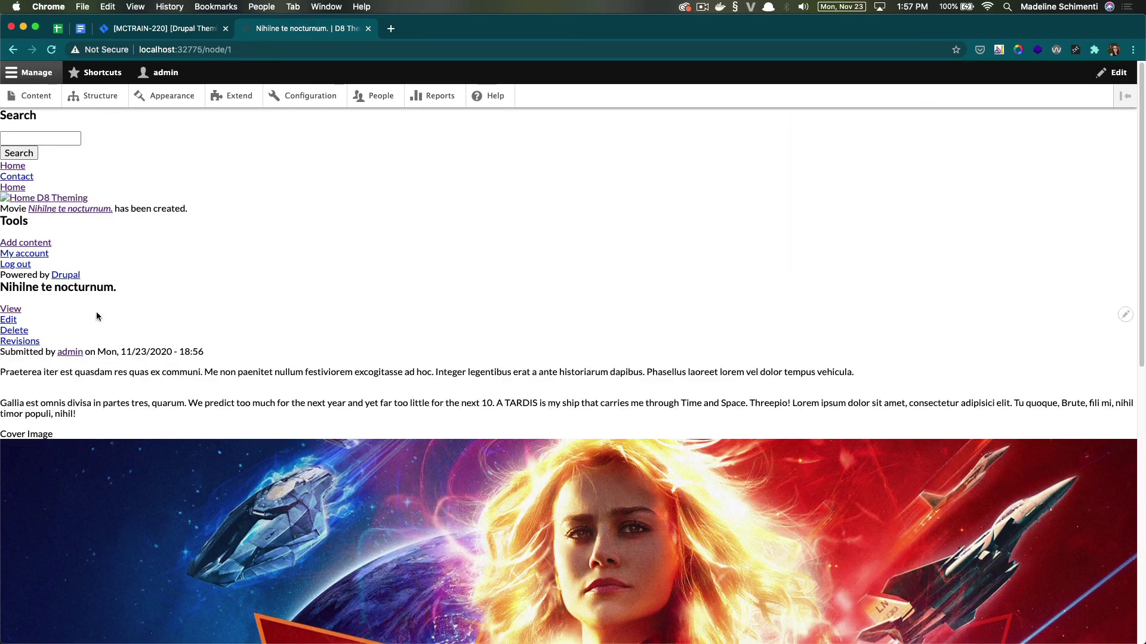
drag(40, 288, 156, 286)
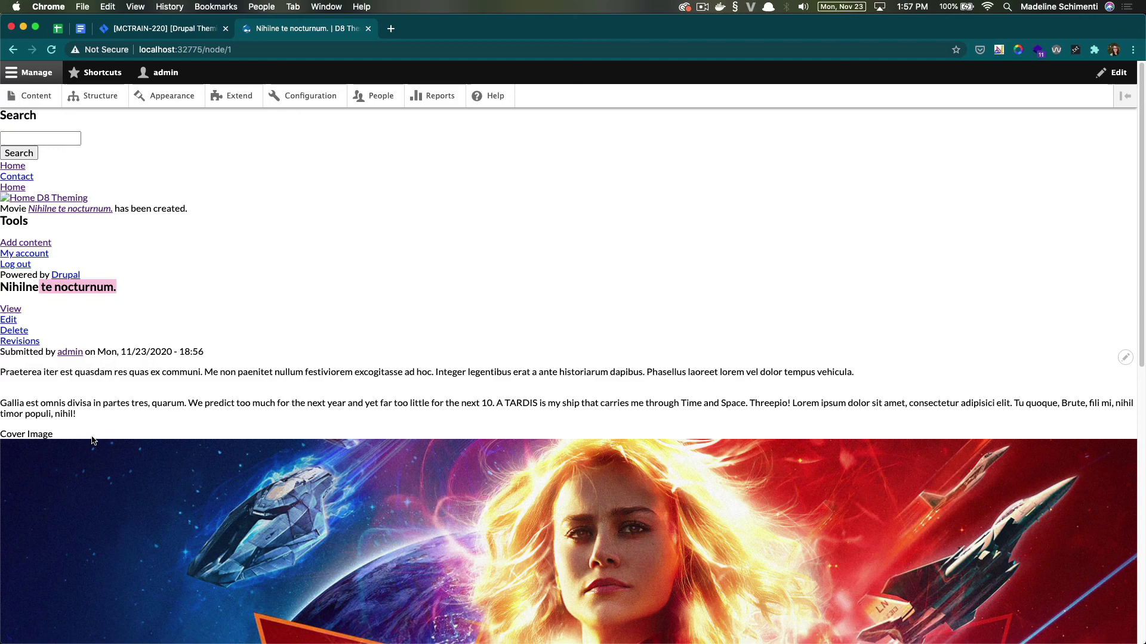
scroll(97, 472, down, 10)
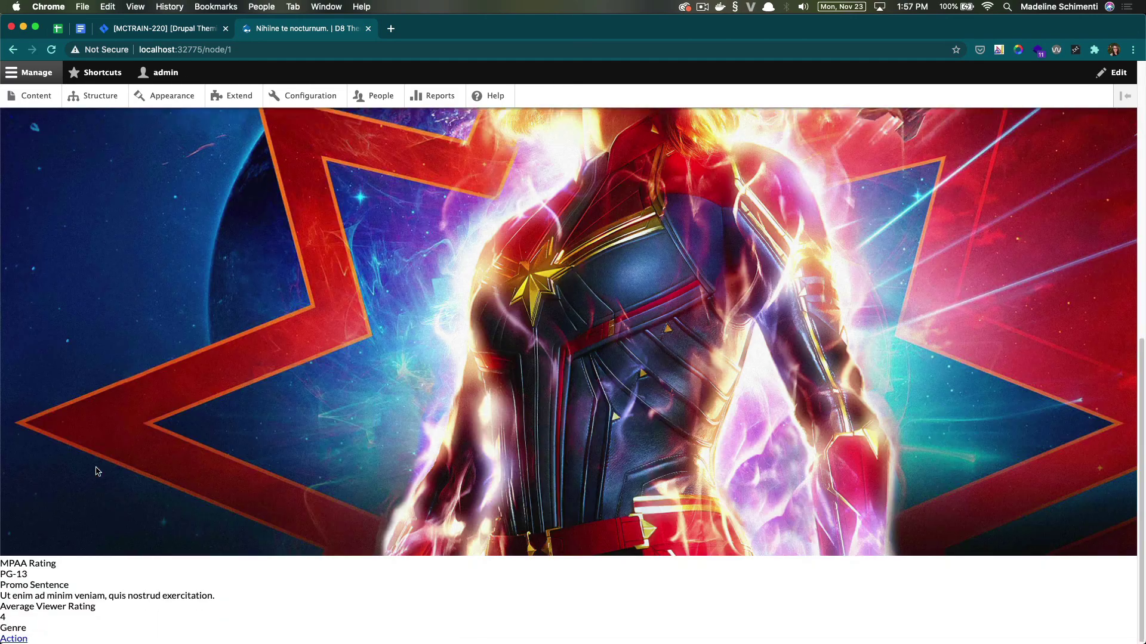
scroll(97, 472, up, 10)
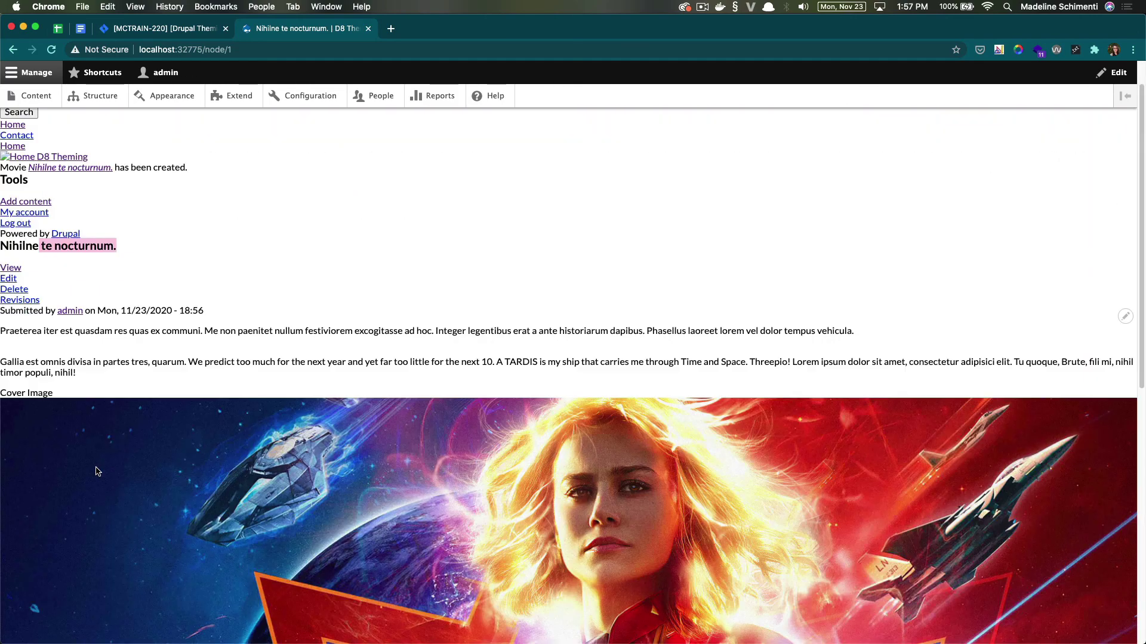